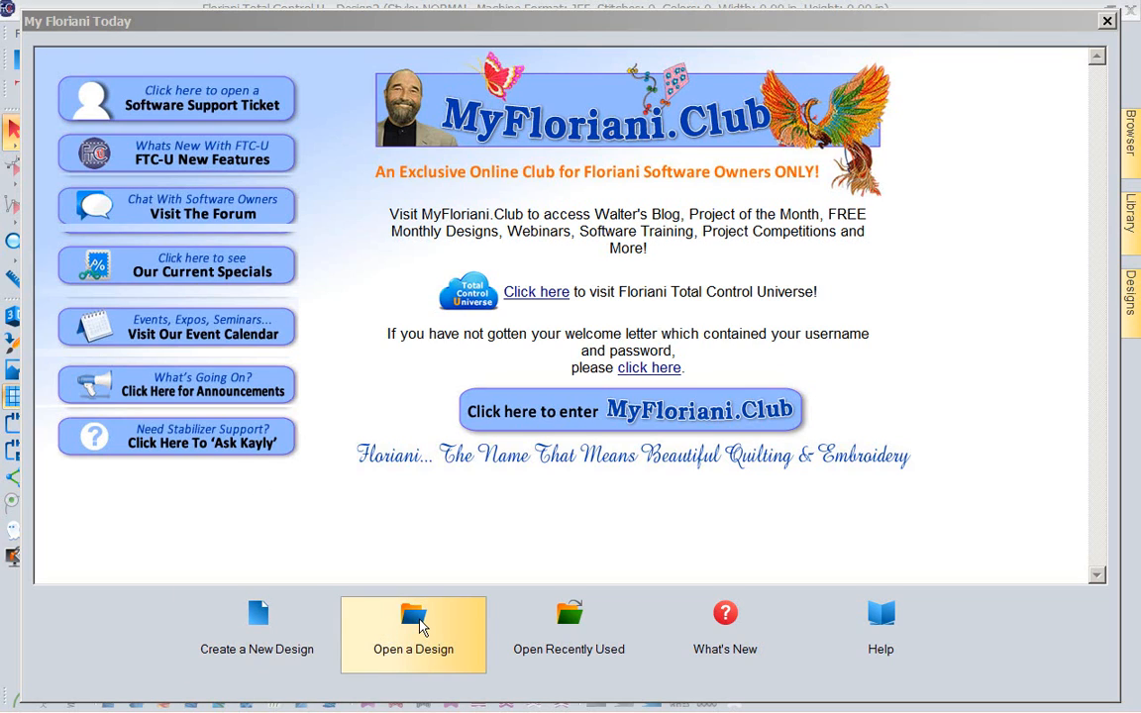
Start opening an existing design and browse to the Designs folder inside Floriani on Local Disk (C:).
left_click(421, 623)
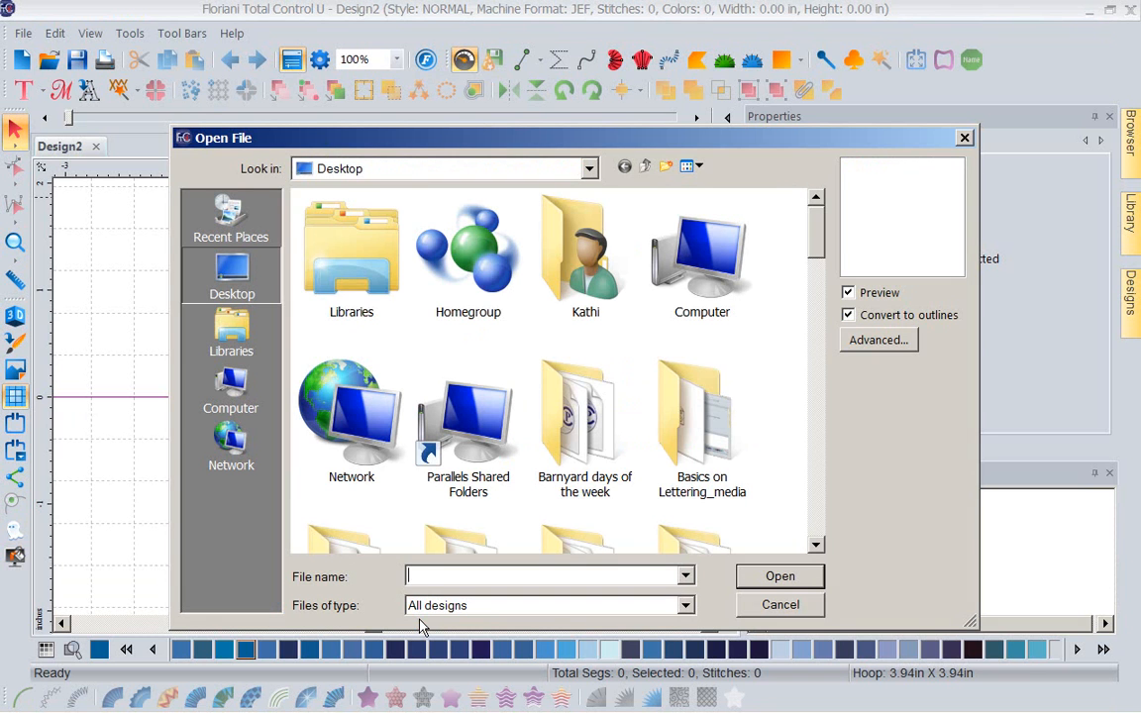
left_click(591, 170)
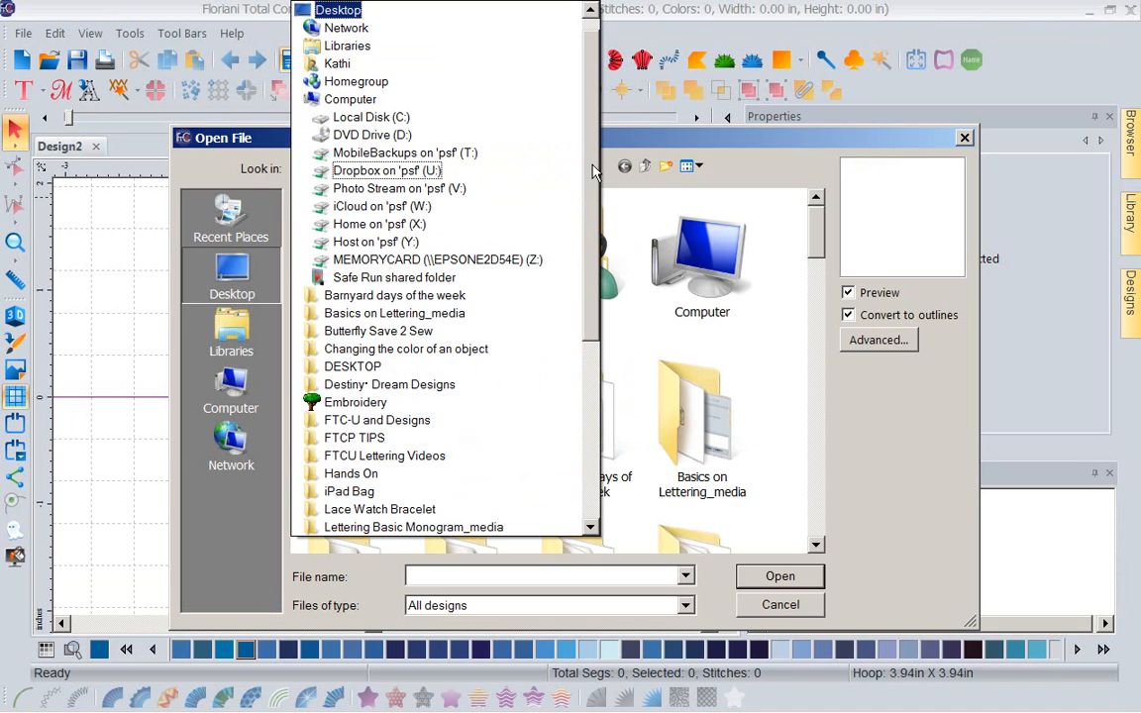
left_click(352, 118)
left_click(347, 428)
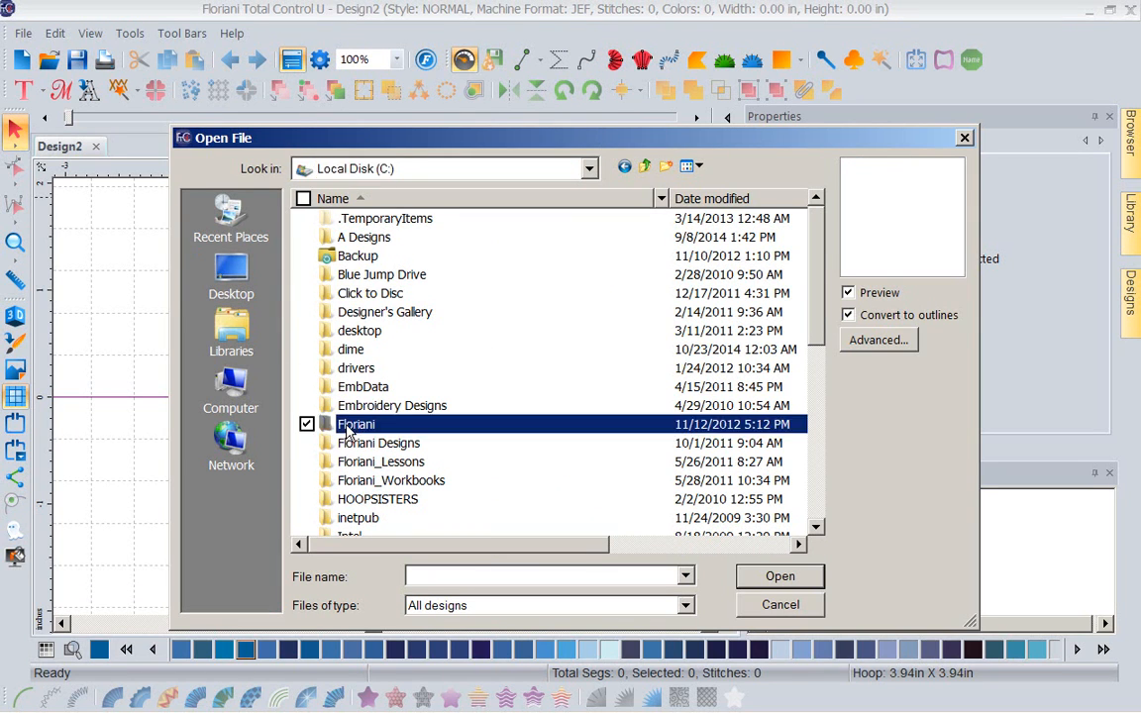
double_click(347, 428)
double_click(349, 276)
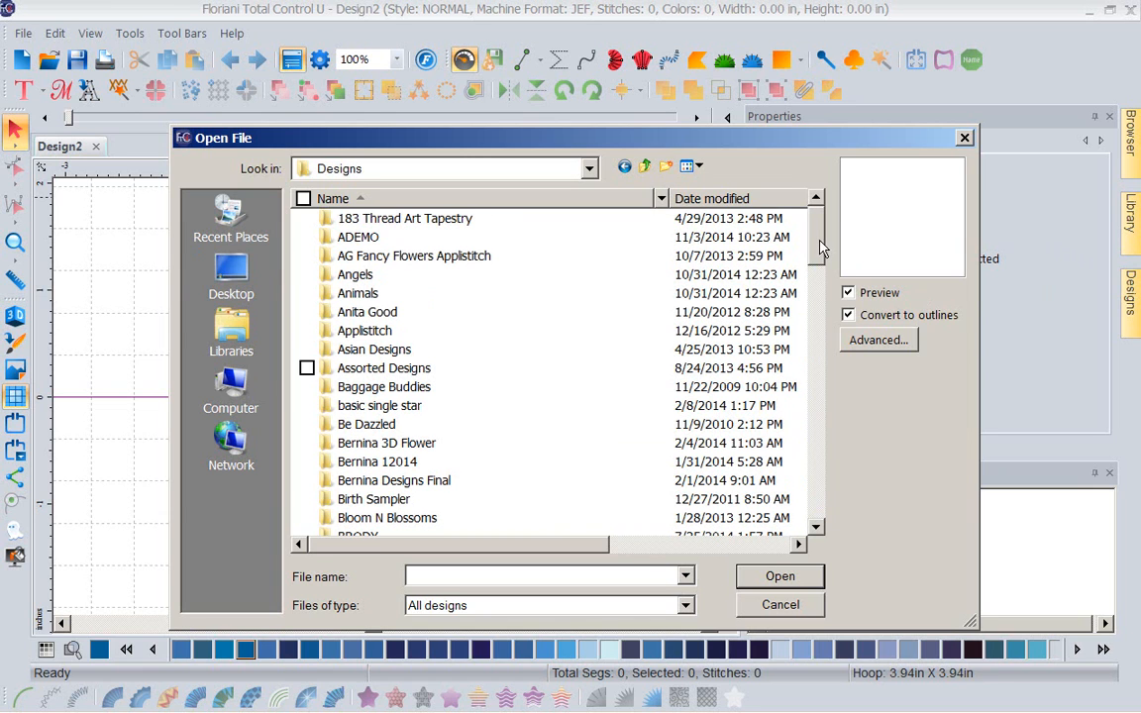
Open the november2013-1 ornament design from Free Monthly Designs, NOVEMBER, November2013.
left_click_drag(819, 247, 815, 346)
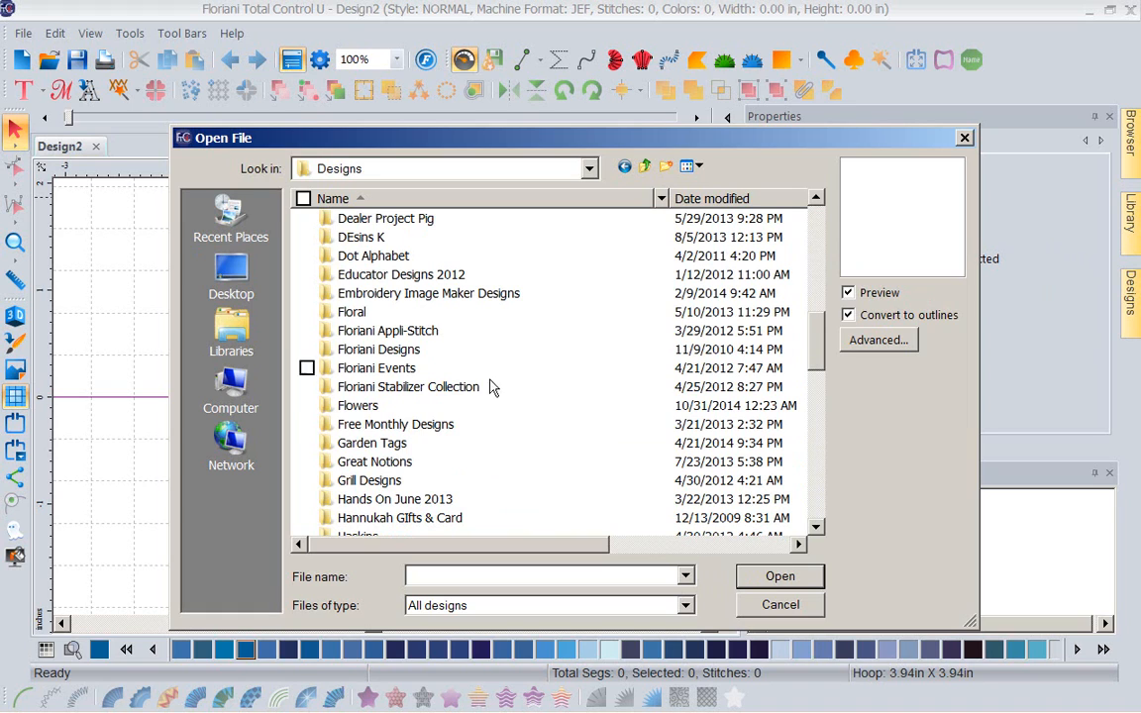
left_click(396, 426)
double_click(396, 426)
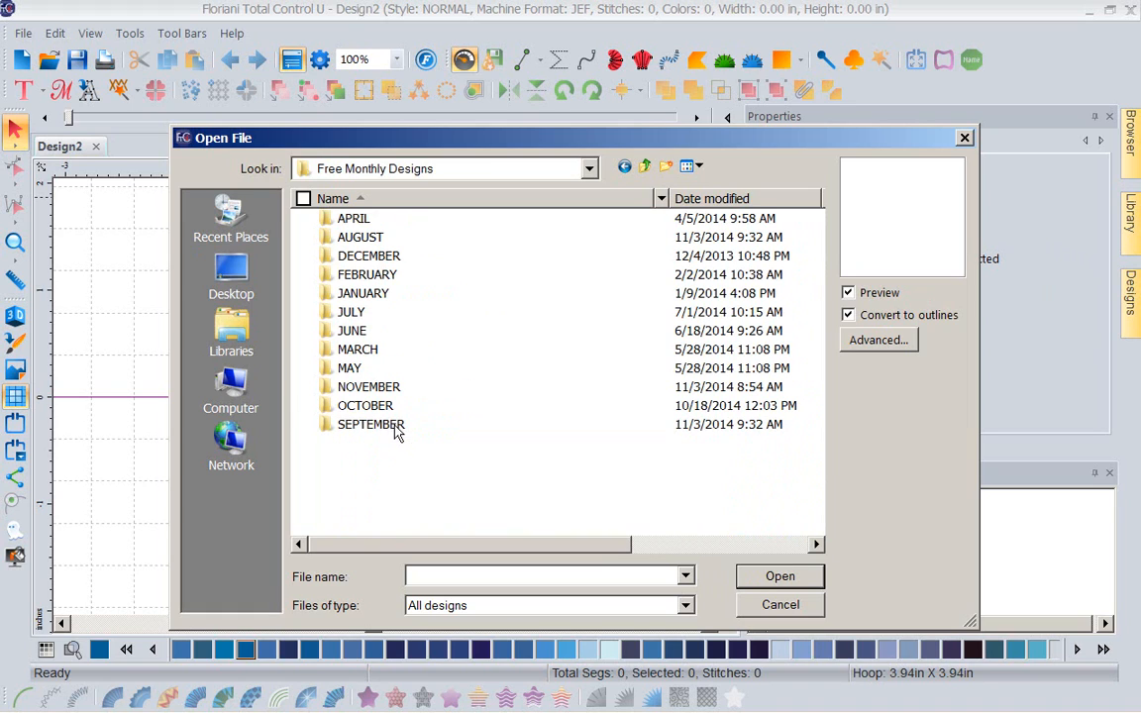
double_click(335, 388)
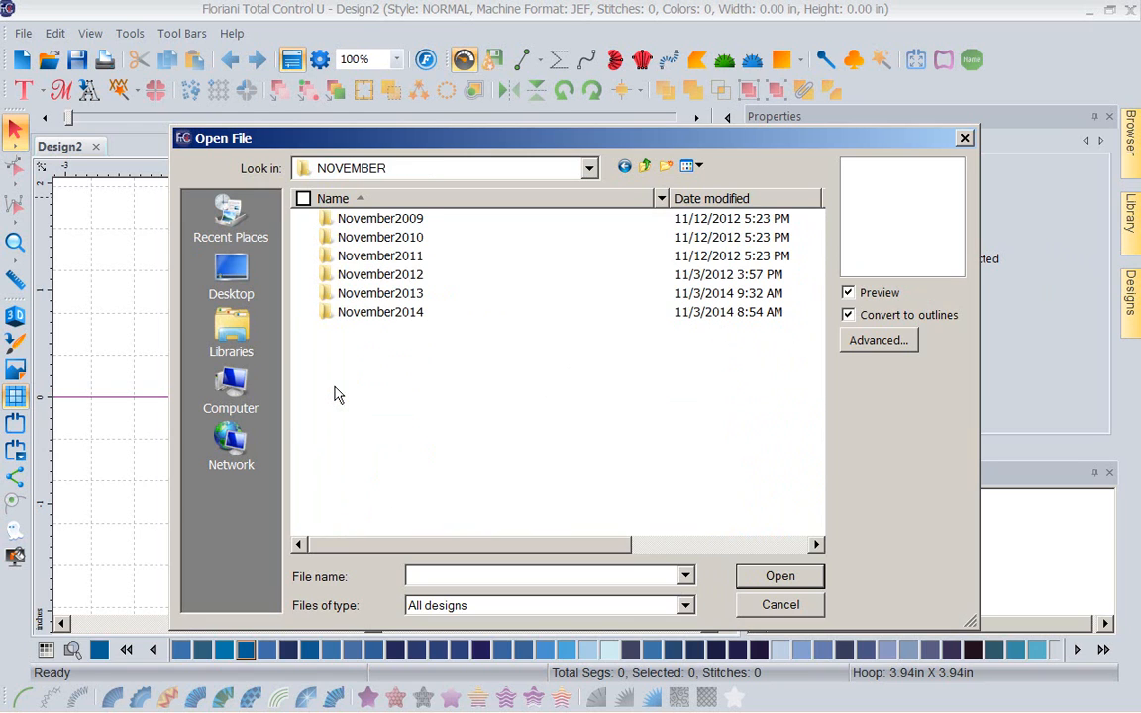
left_click(387, 297)
double_click(386, 297)
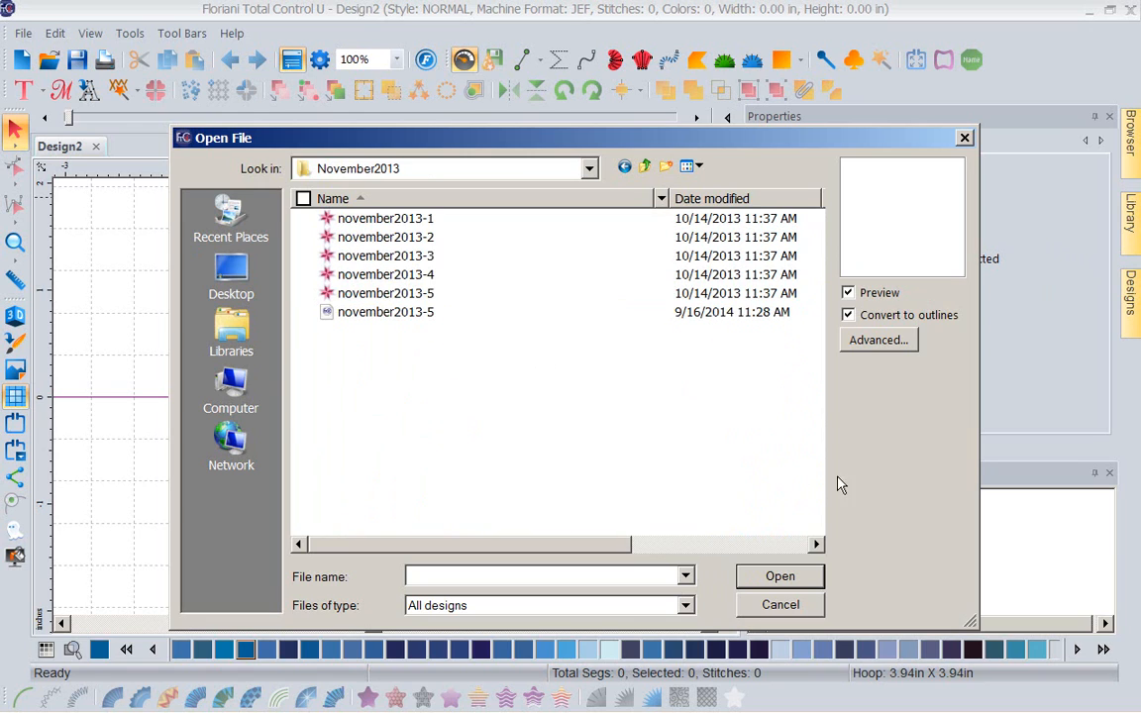
left_click(693, 219)
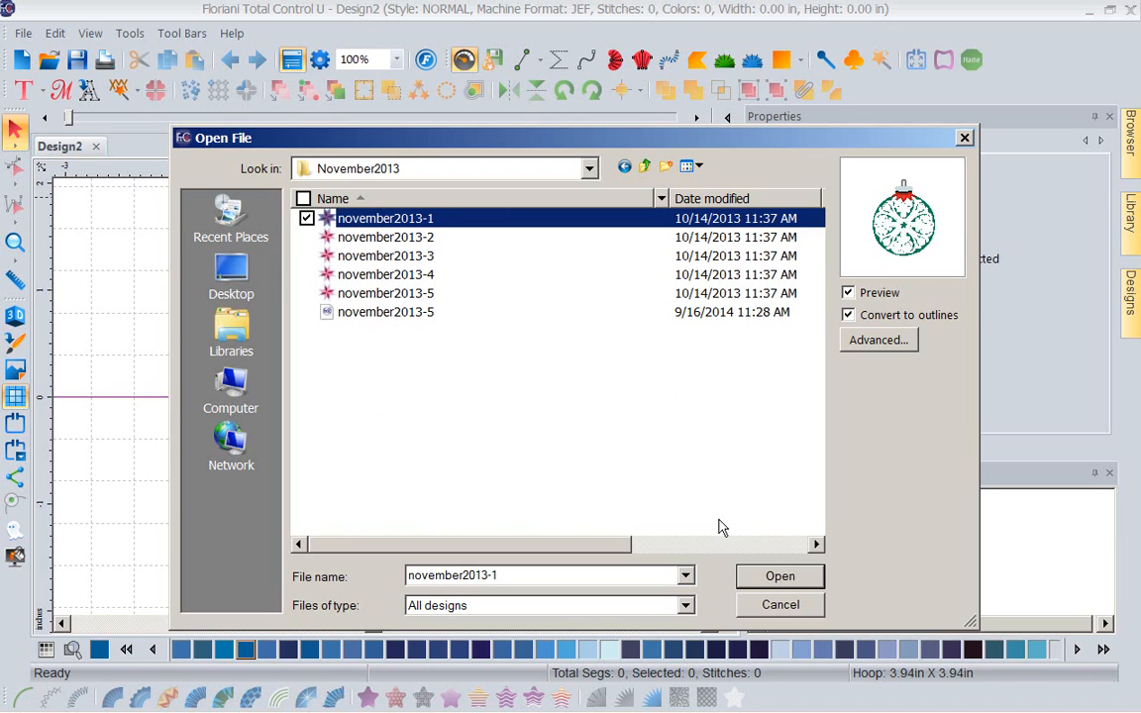
left_click(788, 585)
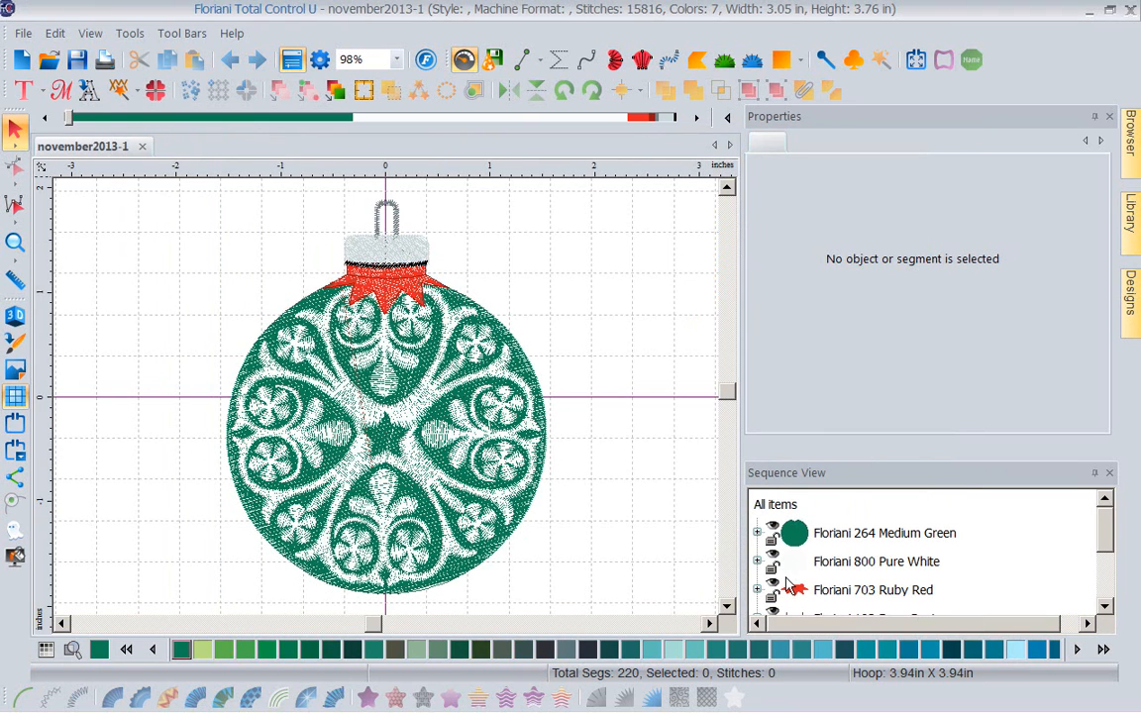
Examine the design folder tree, the November2013 design thumbnails and the folder's file list without opening another design.
left_click(1130, 228)
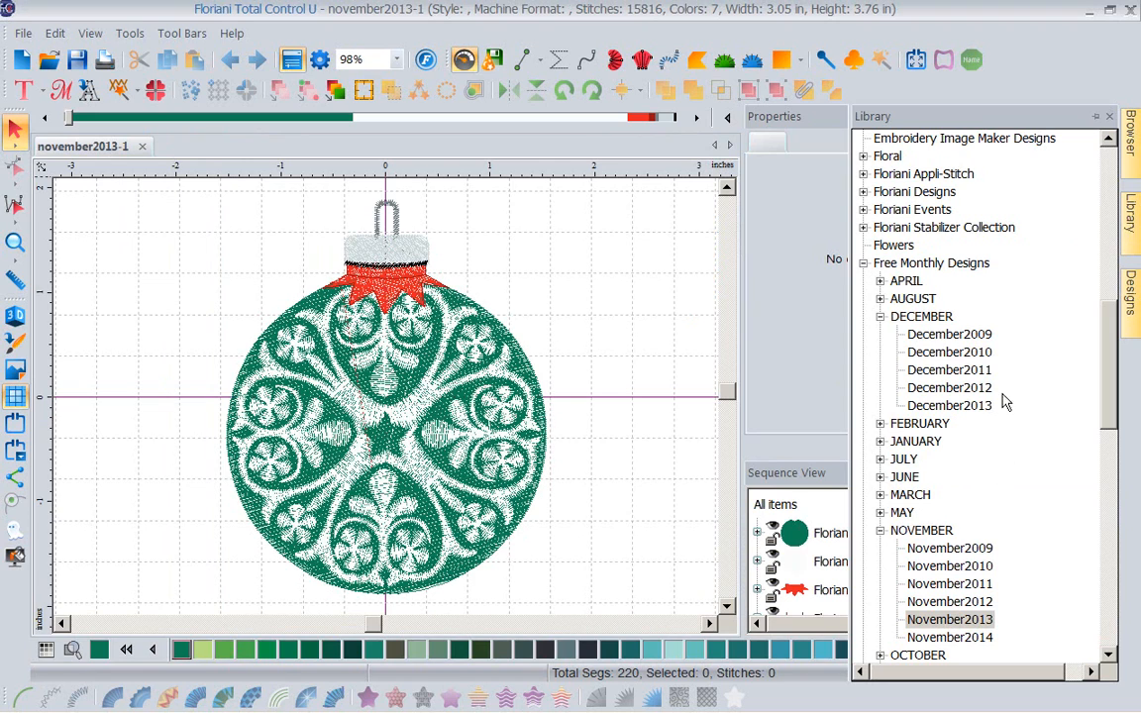
left_click(1128, 297)
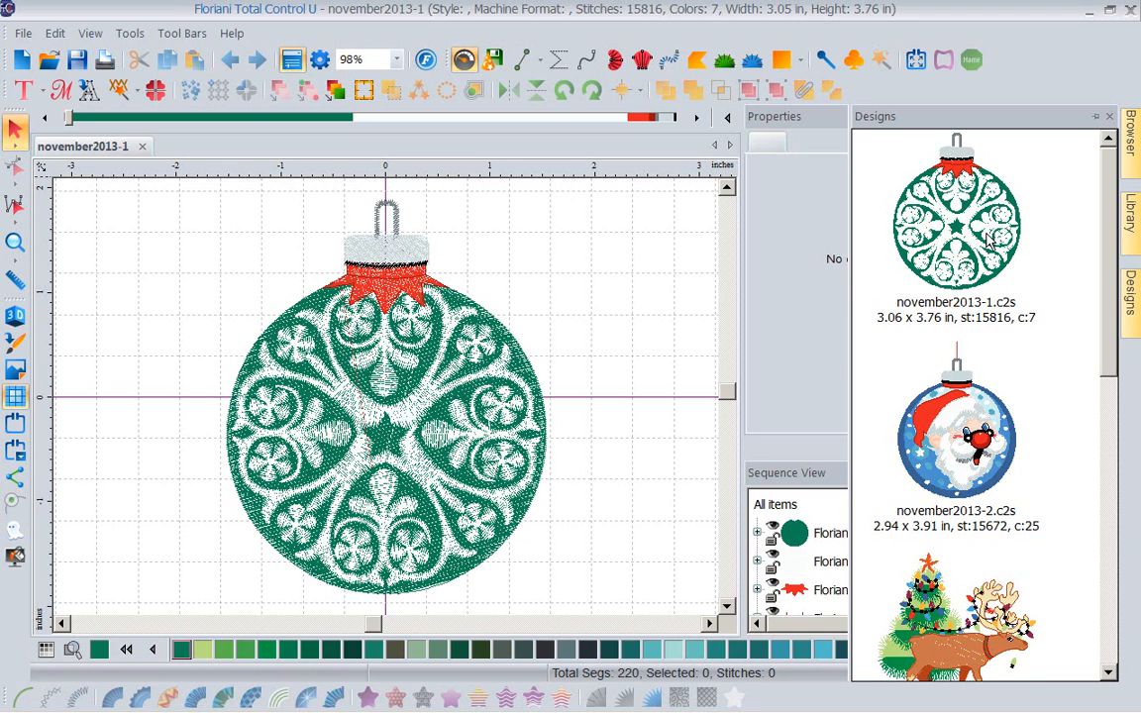
left_click(49, 59)
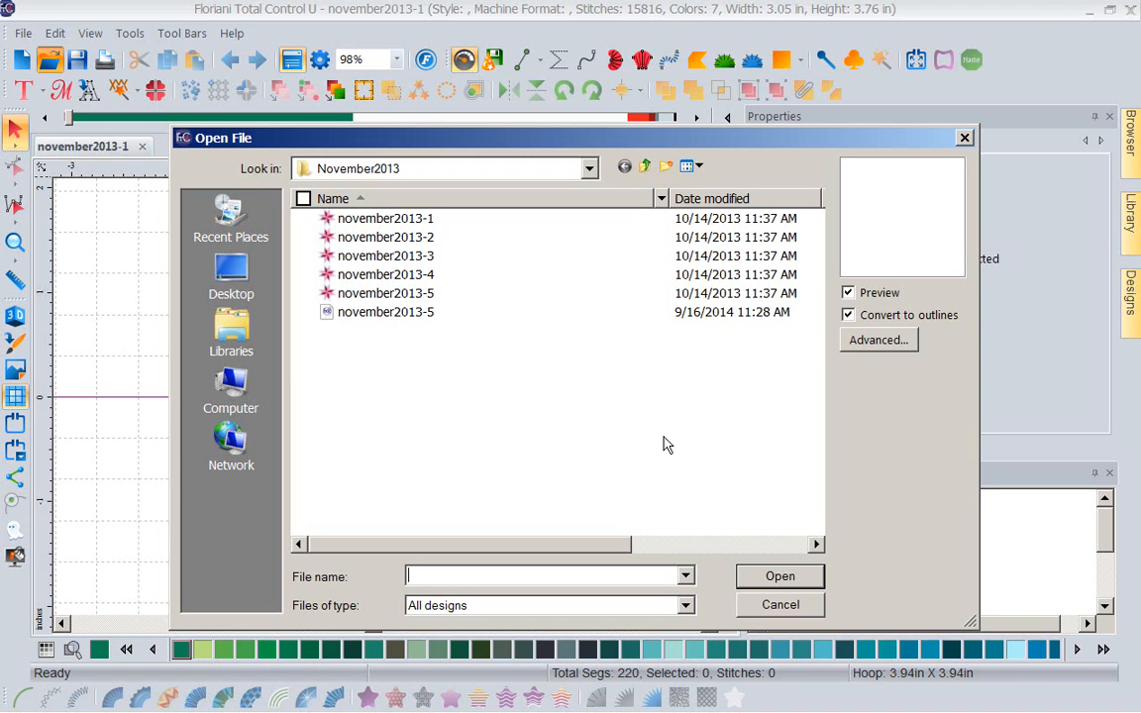
left_click(964, 142)
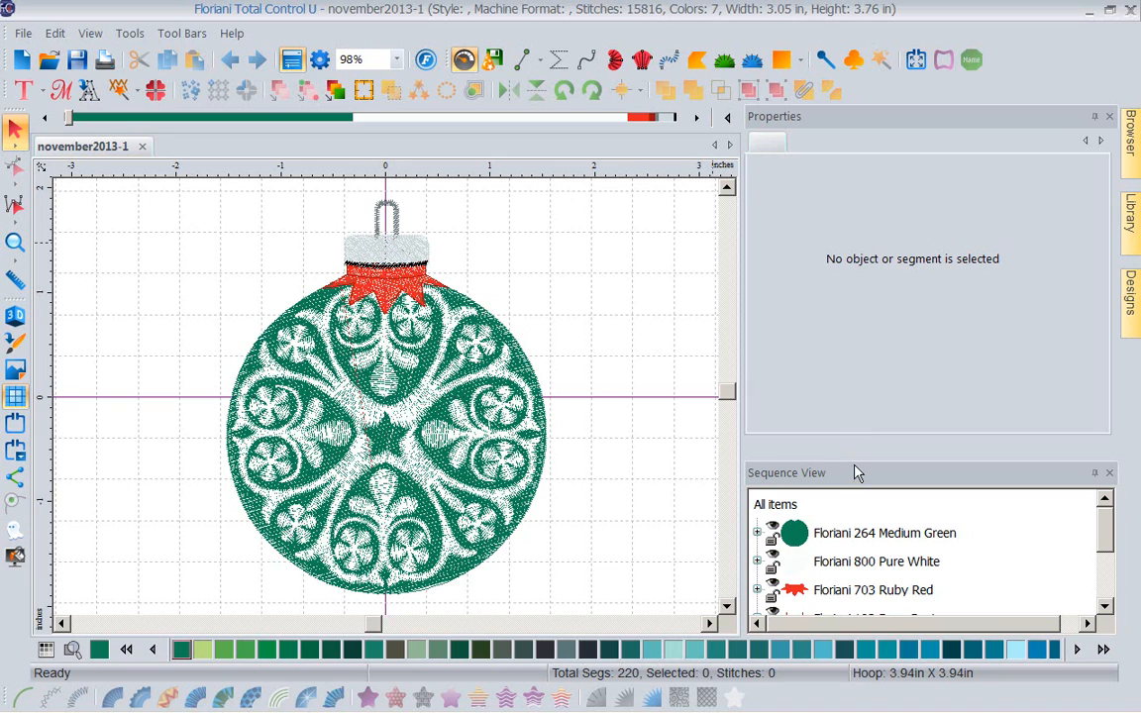
Make the Sequence View taller and review the ornament's thread colour list.
left_click_drag(850, 464, 847, 439)
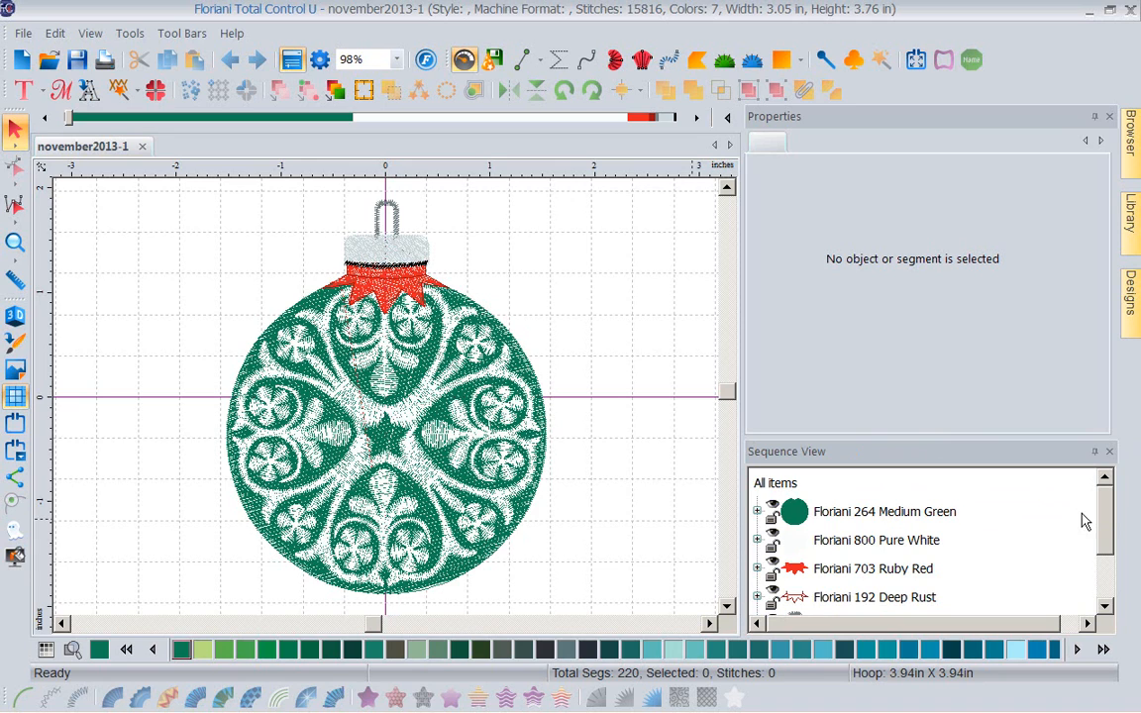
scroll(1109, 555, "down", 1)
scroll(1105, 555, "up", 3)
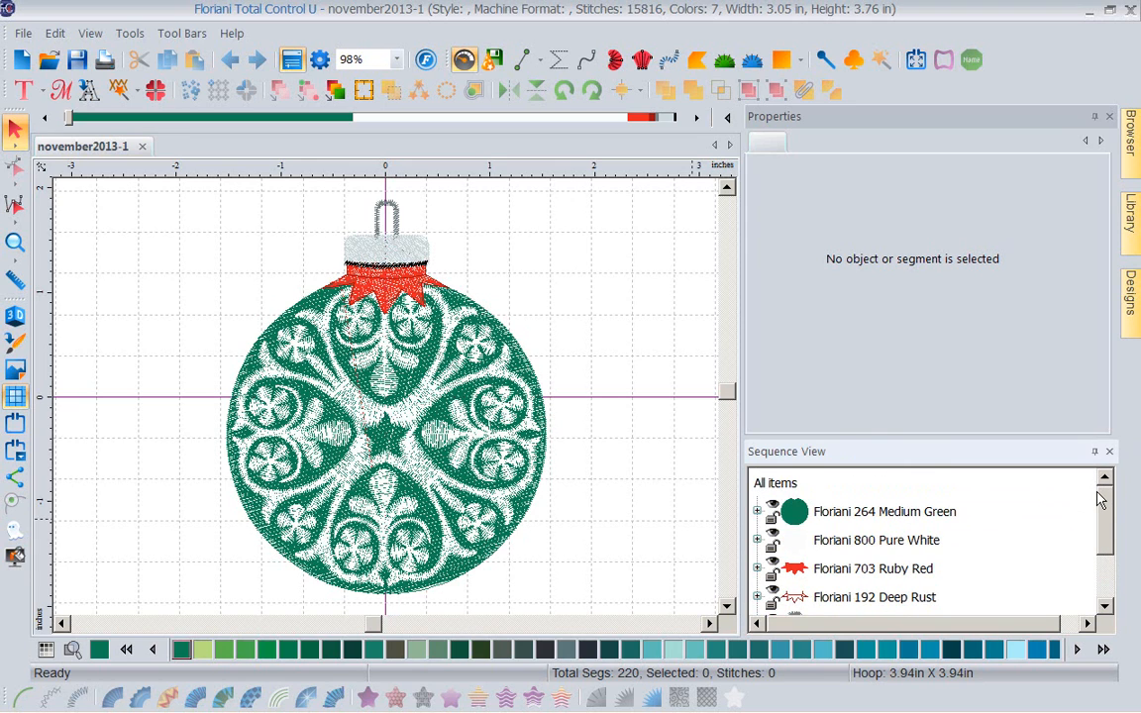
Select all items of the ornament and scale them down proportionally to about 2.49 by 3.06 in.
left_click(770, 483)
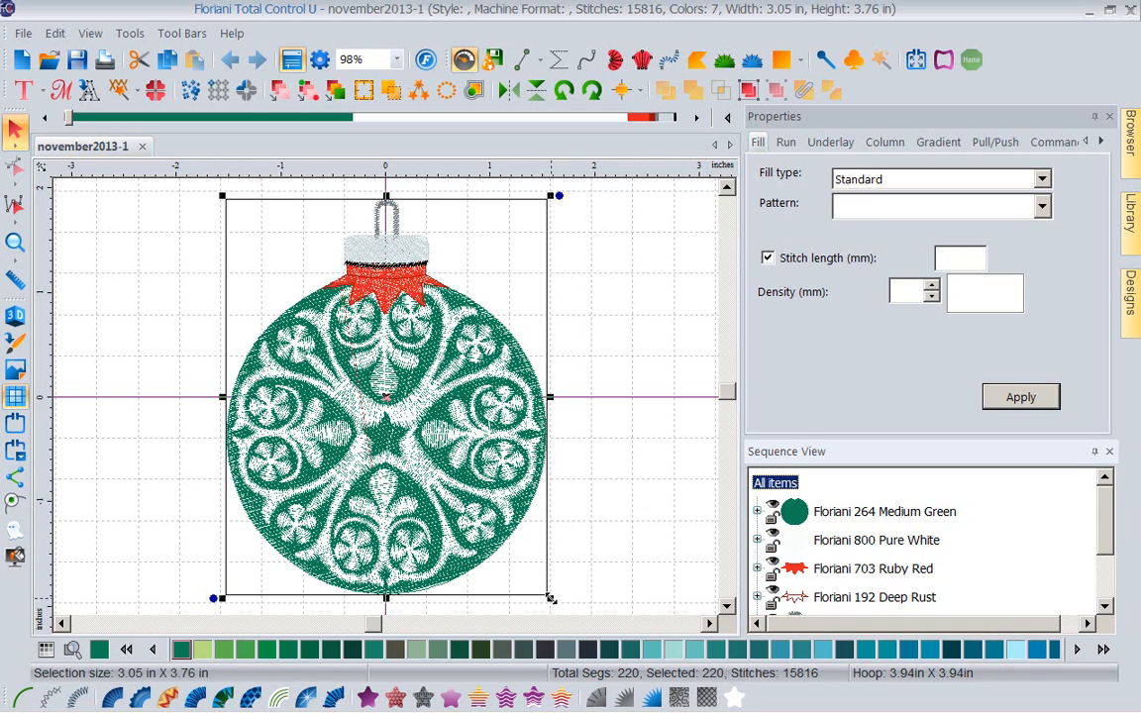
left_click_drag(551, 599, 495, 589)
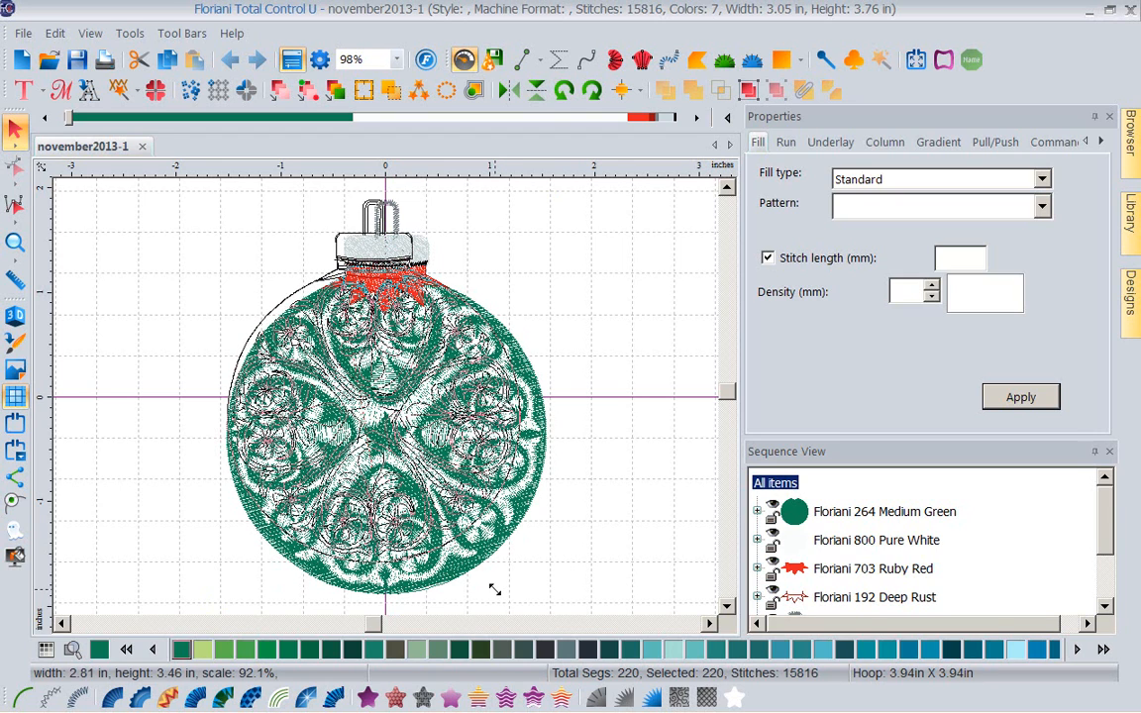
left_click_drag(494, 590, 495, 590)
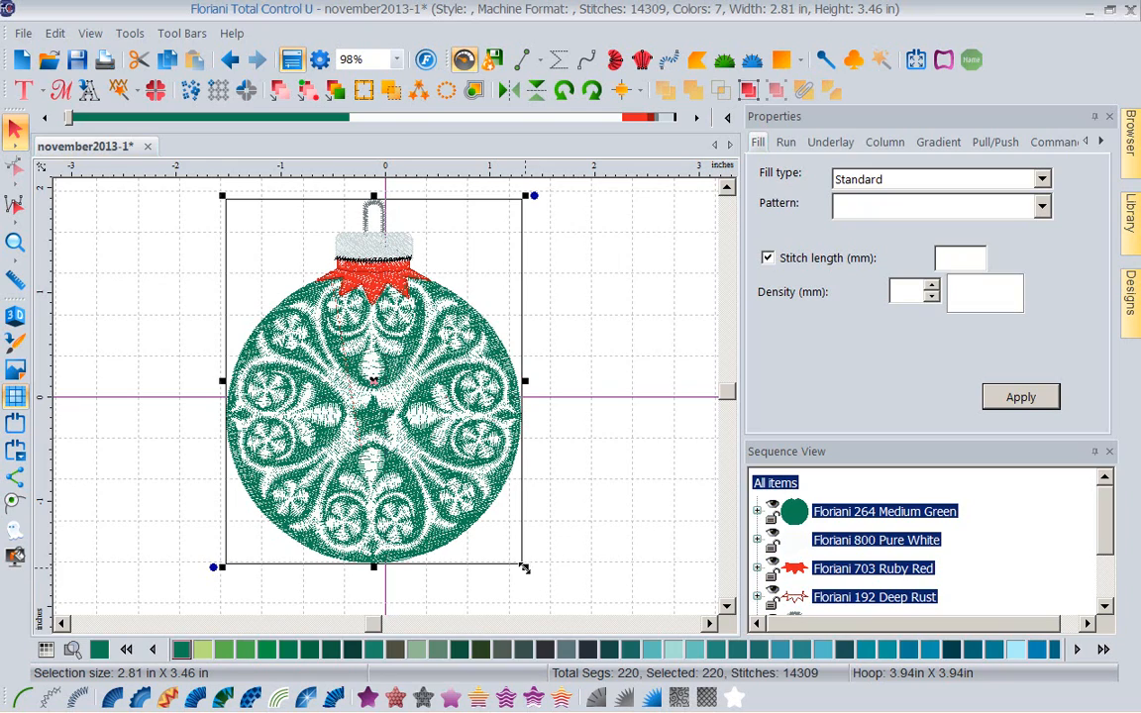
left_click_drag(525, 568, 436, 562)
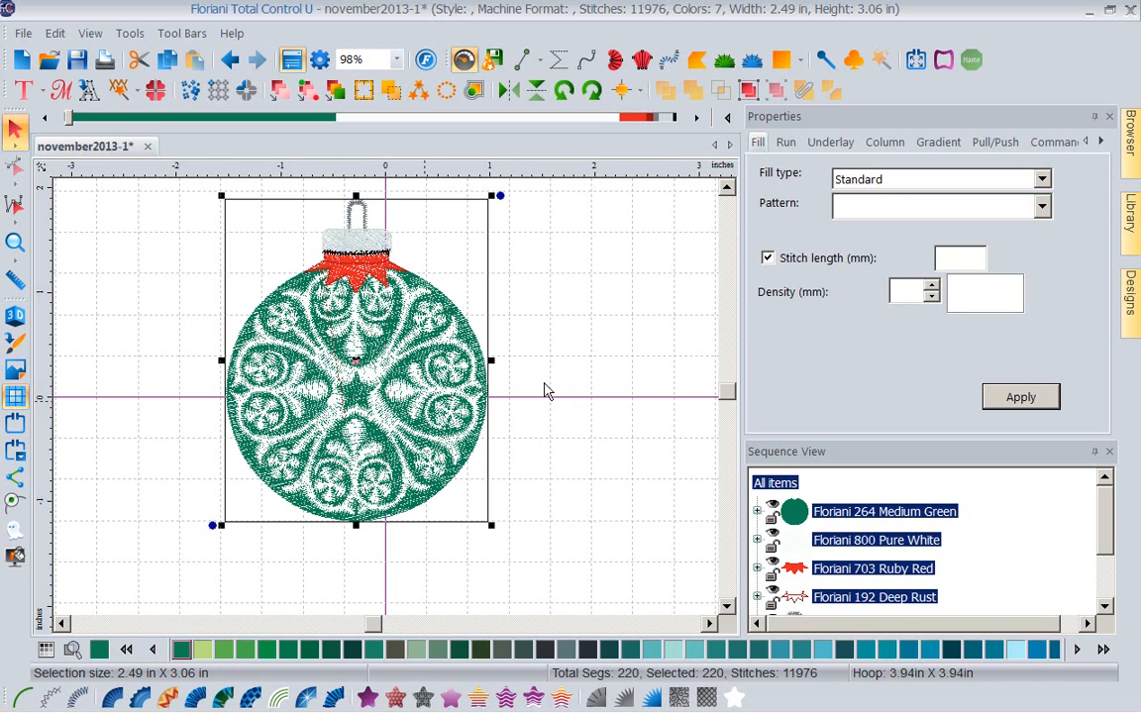
left_click(591, 387)
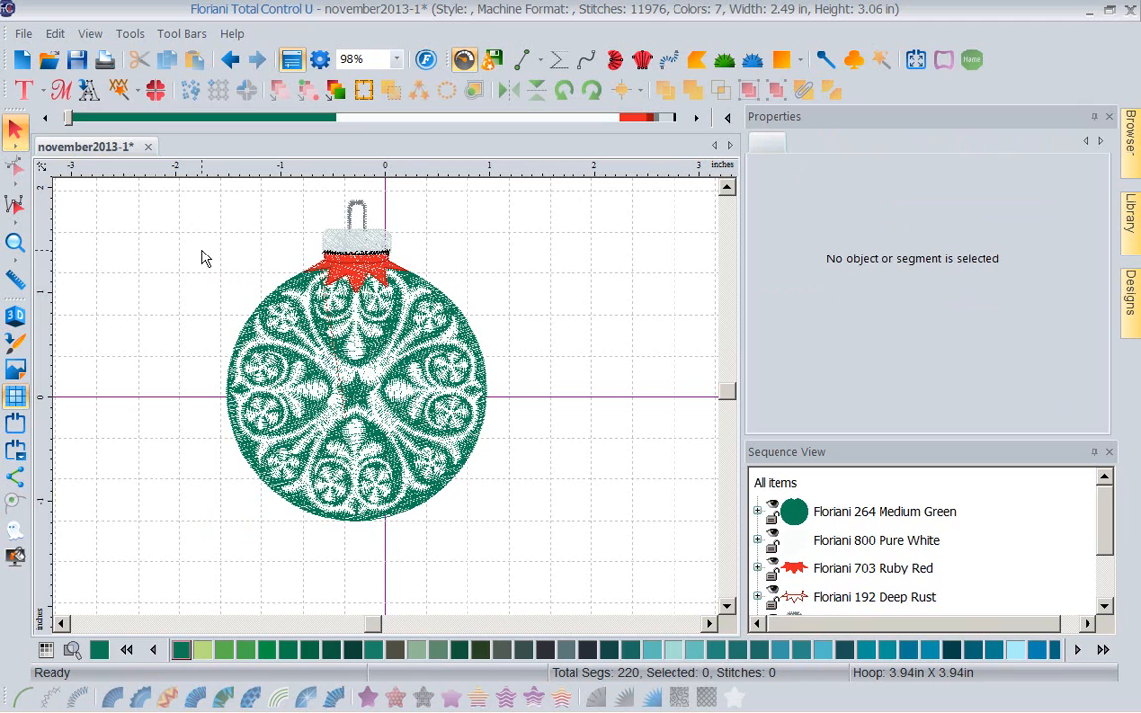
Add a new text object in the empty area beside the ornament.
left_click(27, 92)
left_click(24, 90)
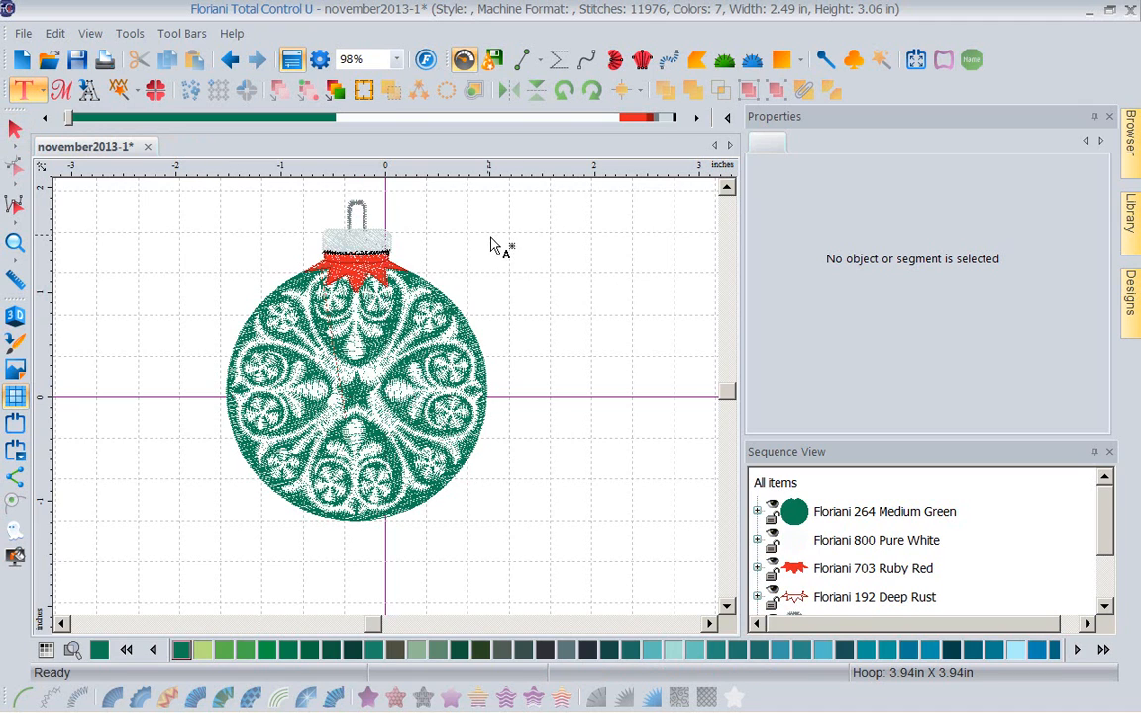
left_click(616, 344)
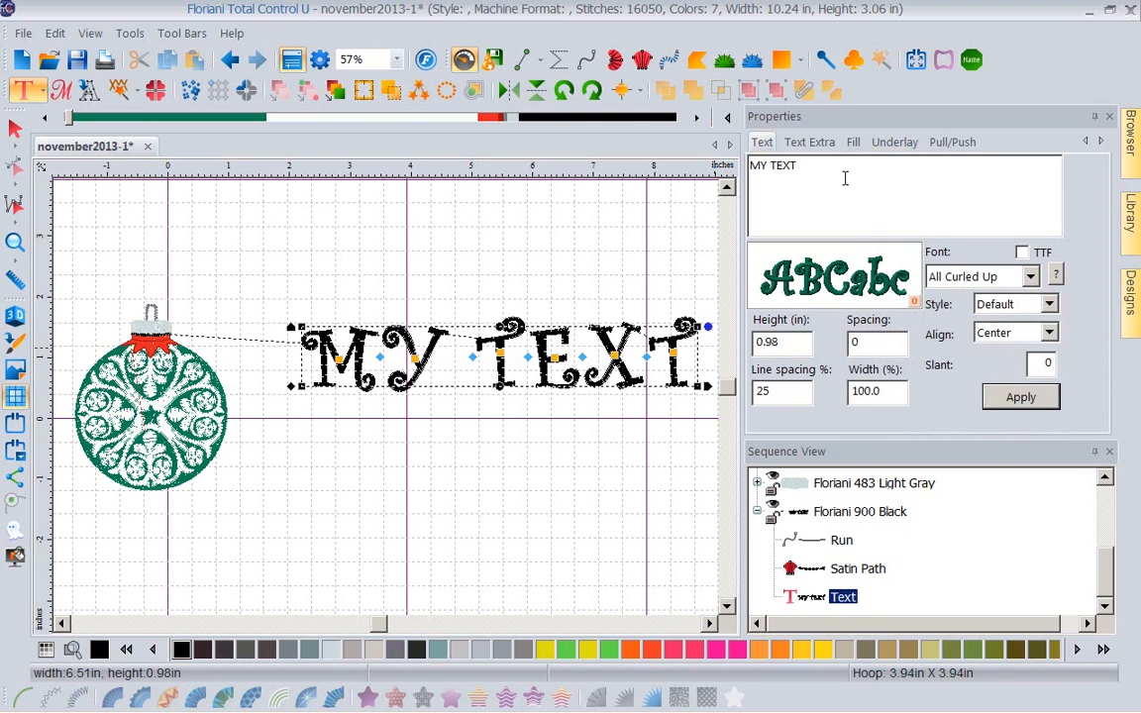
Replace the placeholder wording MY TEXT with the person's first name and apply it.
left_click_drag(809, 169, 664, 161)
type("KAthi")
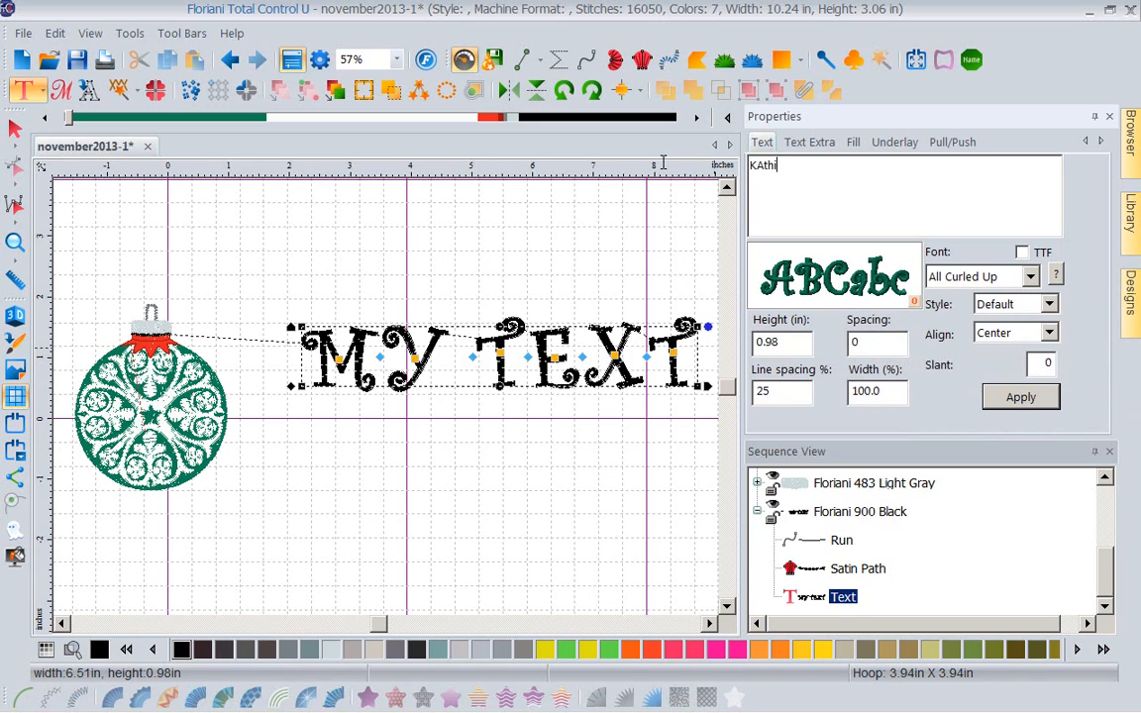
key("BackSpace")
key("BackSpace")
key("BackSpace")
key("BackSpace")
type("athi")
mouse_move(838, 303)
left_click(1014, 405)
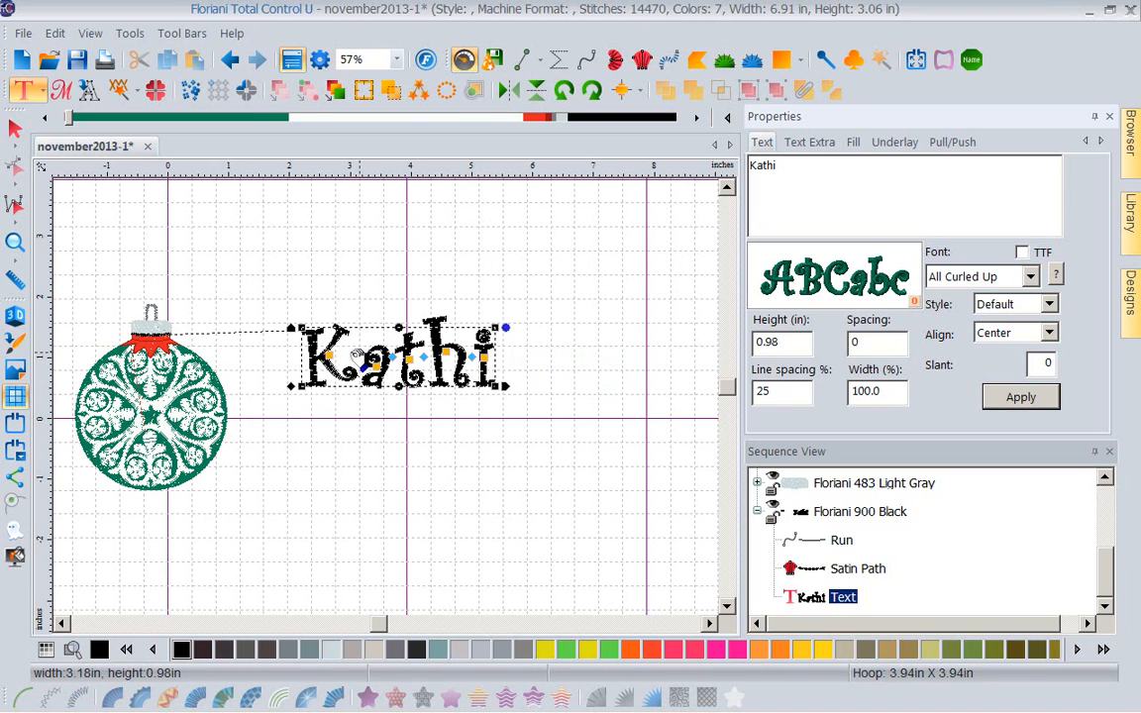
Move the name lettering from beside the ornament onto the middle of the ornament.
left_click_drag(375, 337, 148, 402)
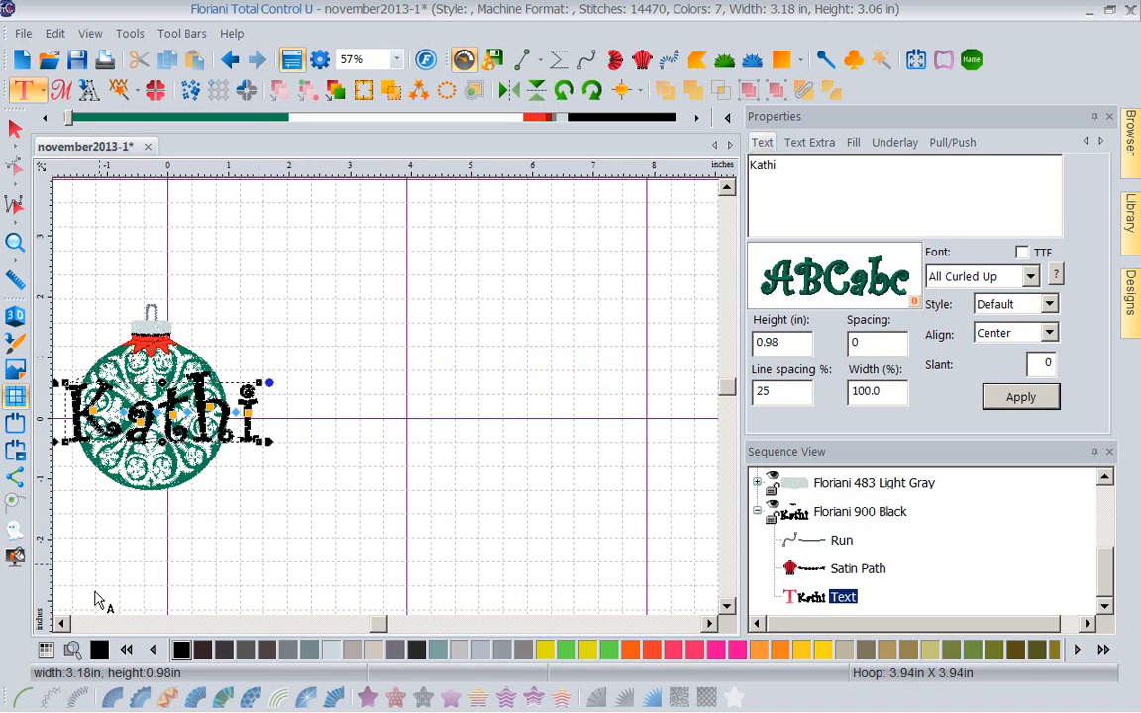
left_click(62, 622)
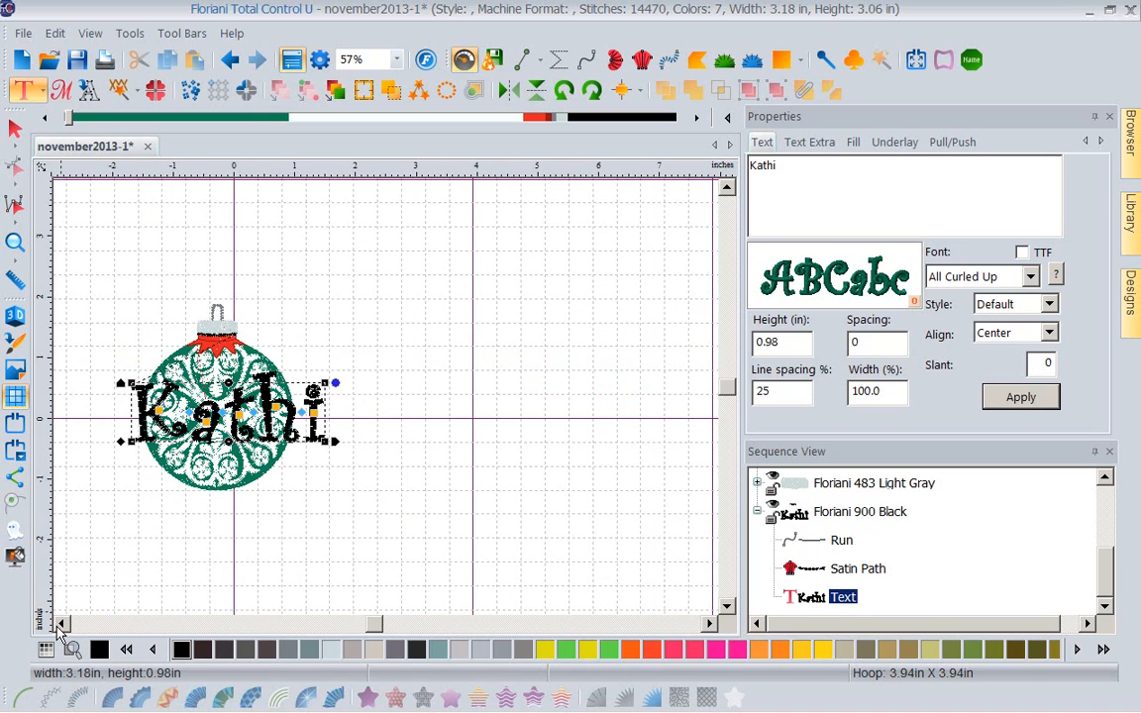
left_click(61, 622)
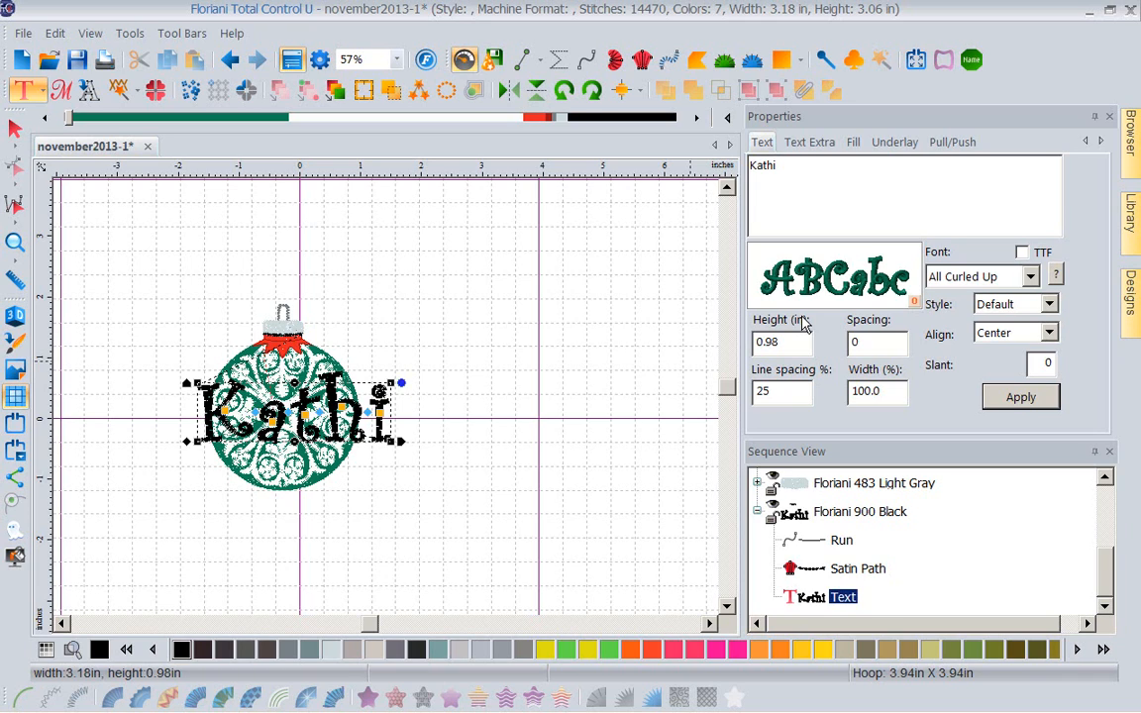
Set the name lettering's height to 0.75 in and narrow it to about 87.4% width.
left_click_drag(795, 341, 719, 338)
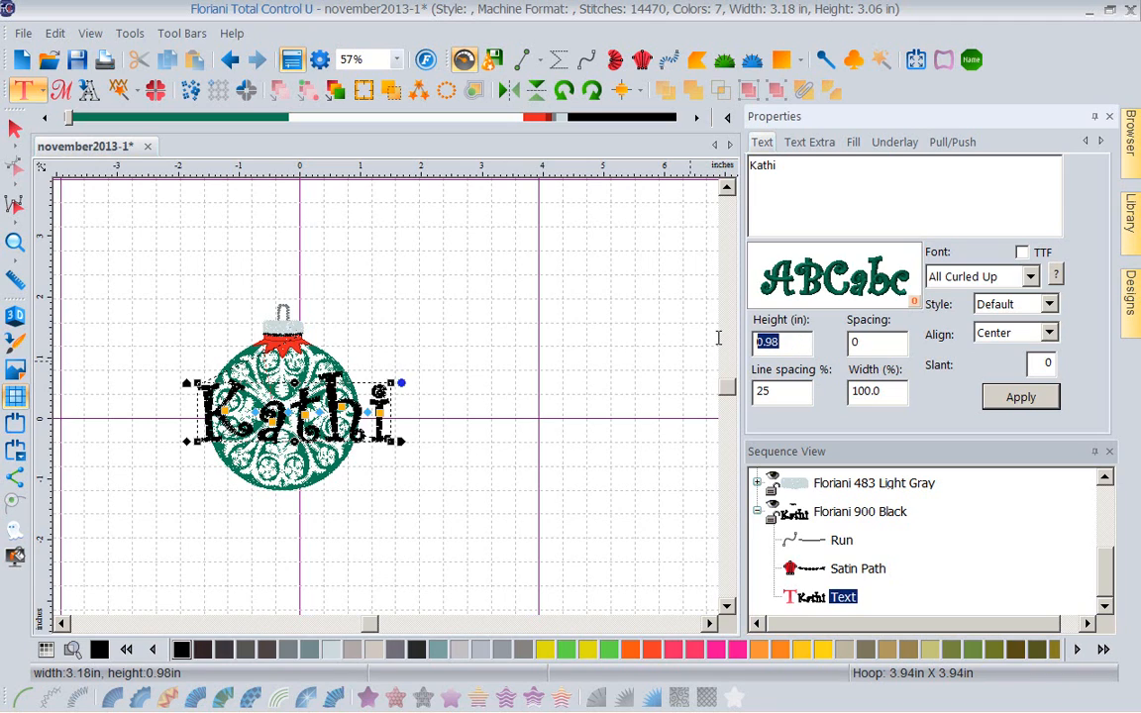
type(".75")
left_click(1022, 398)
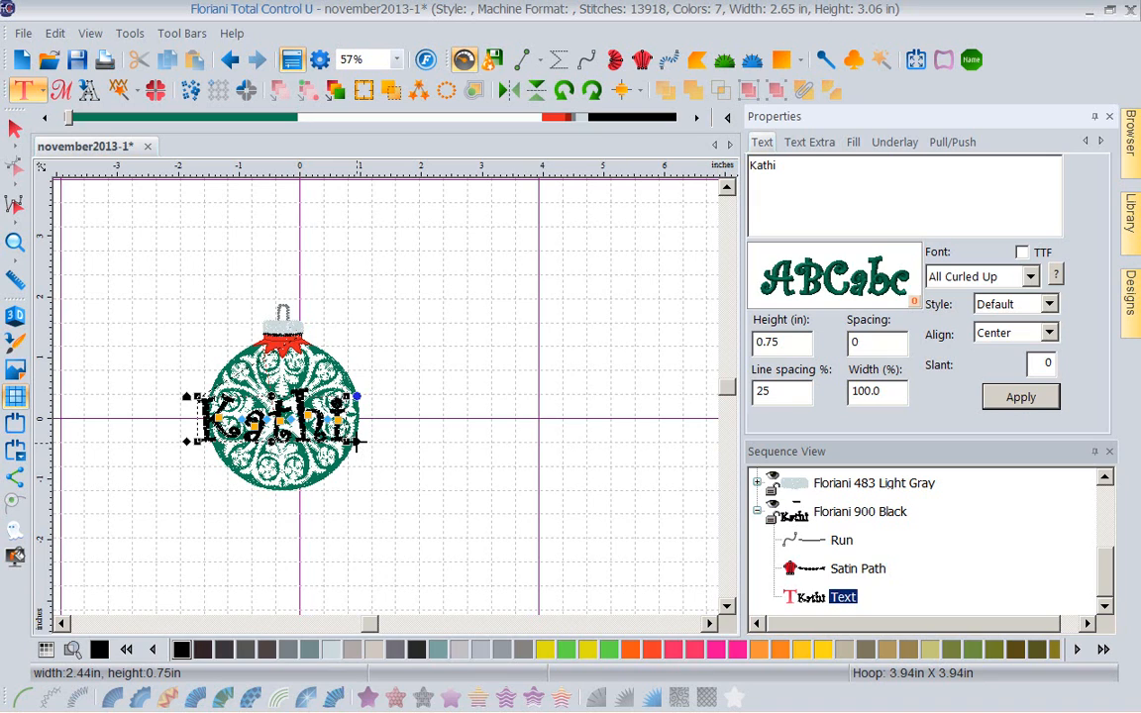
mouse_move(358, 444)
left_mouse_down()
mouse_move(307, 444)
mouse_move(339, 443)
left_mouse_up()
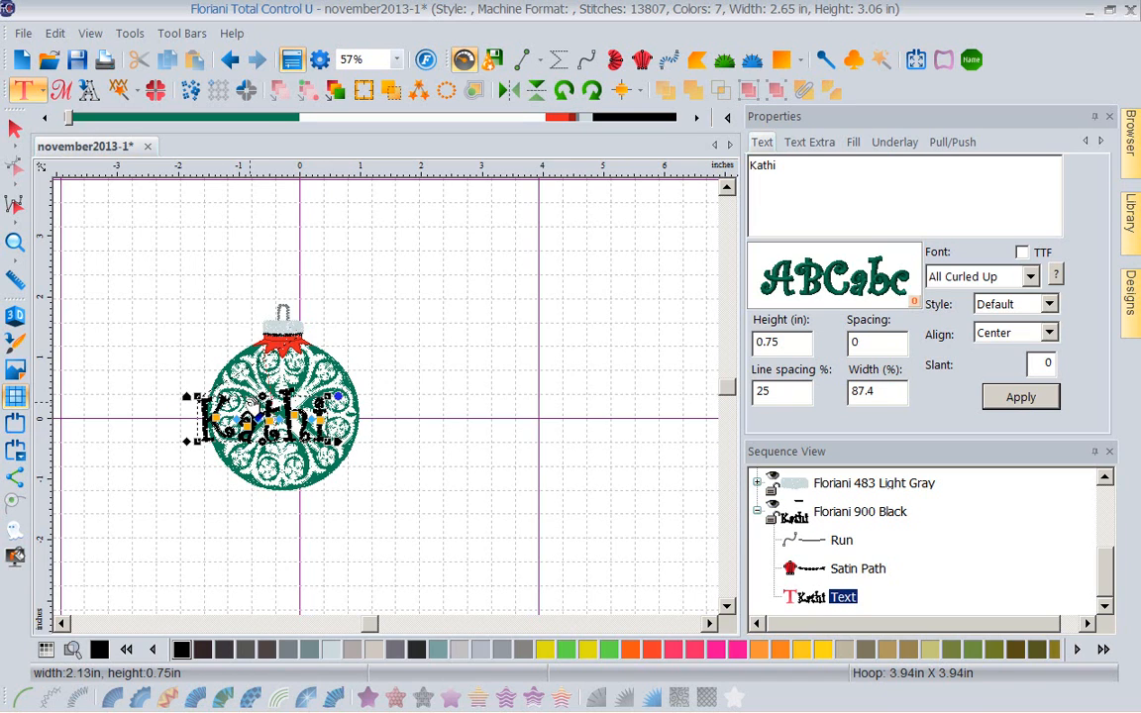
Center the name lettering over the ornament and rotate it counter-clockwise so it slants upward to the right.
left_click_drag(263, 416, 291, 411)
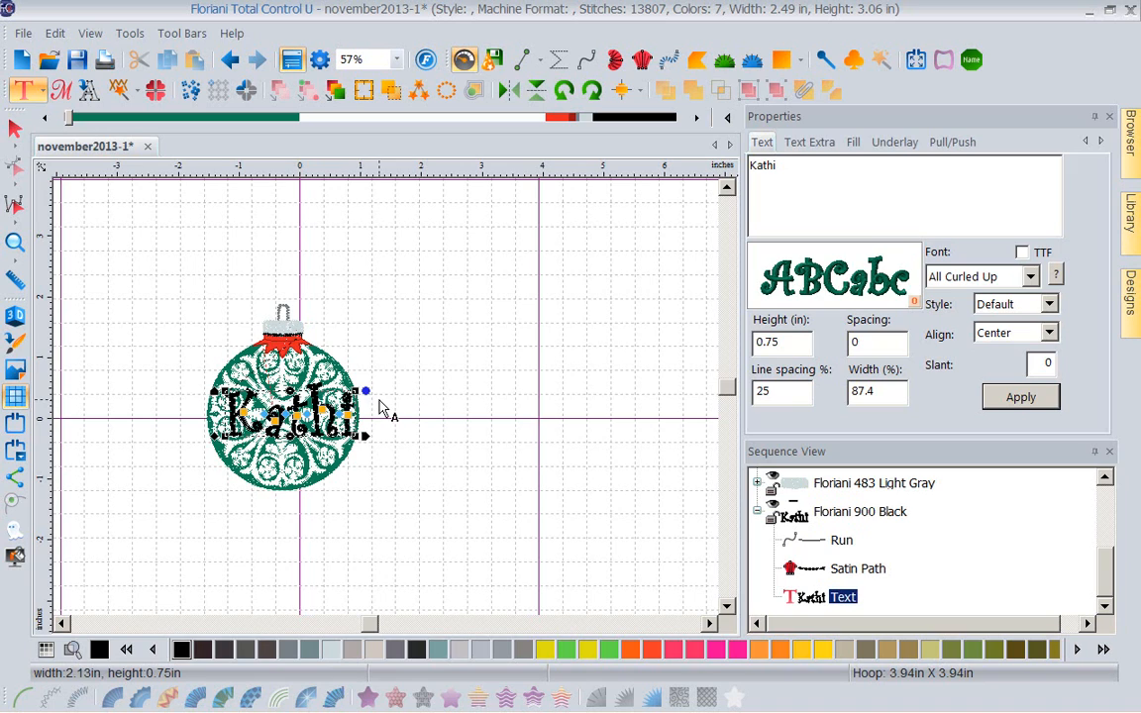
left_click_drag(364, 392, 351, 364)
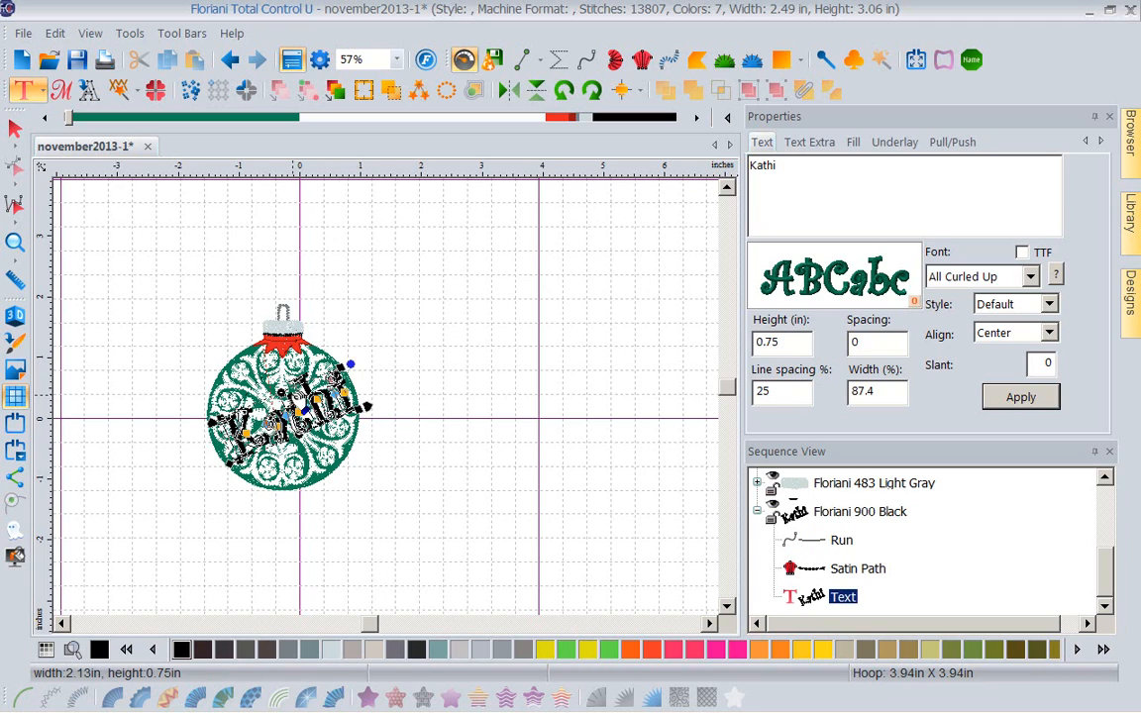
left_click_drag(294, 396, 290, 399)
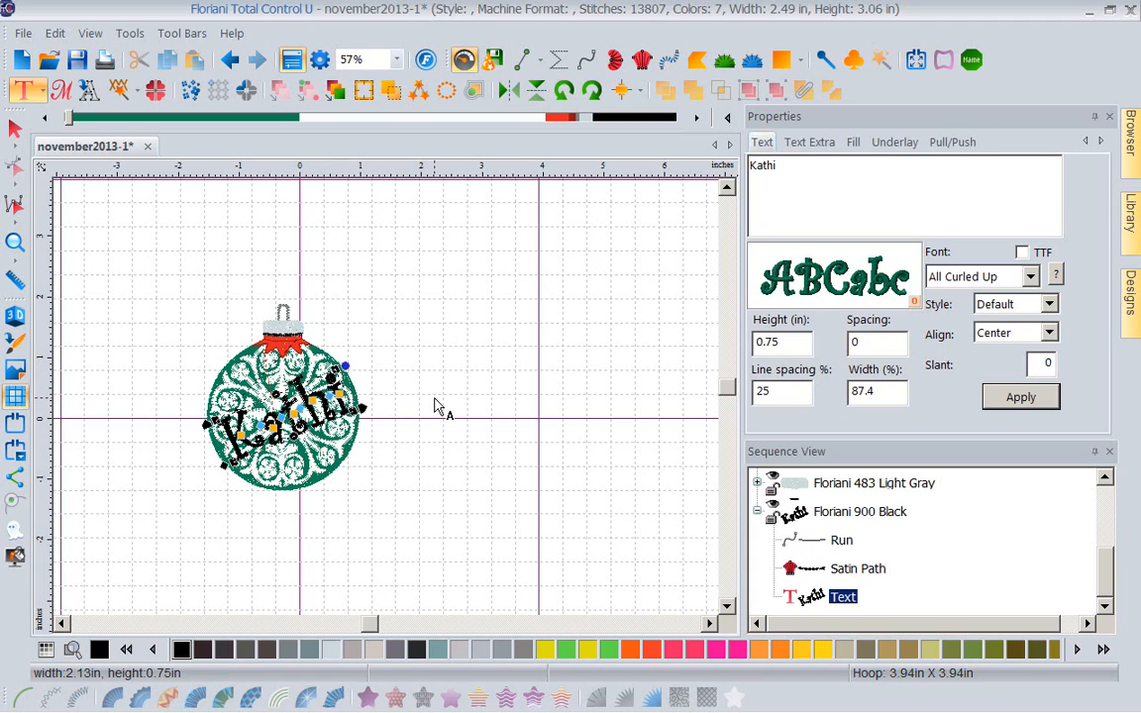
left_click(495, 418)
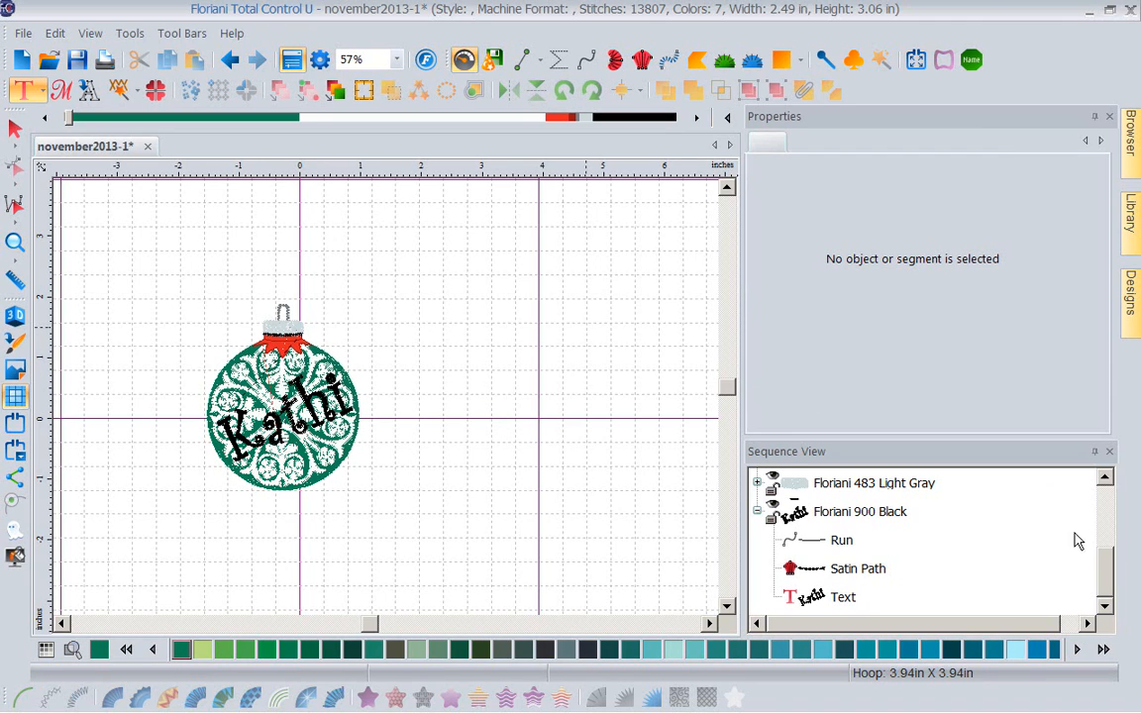
Collapse all groups in the sequence list and select the whole Floriani 900 Black color group.
right_click(950, 549)
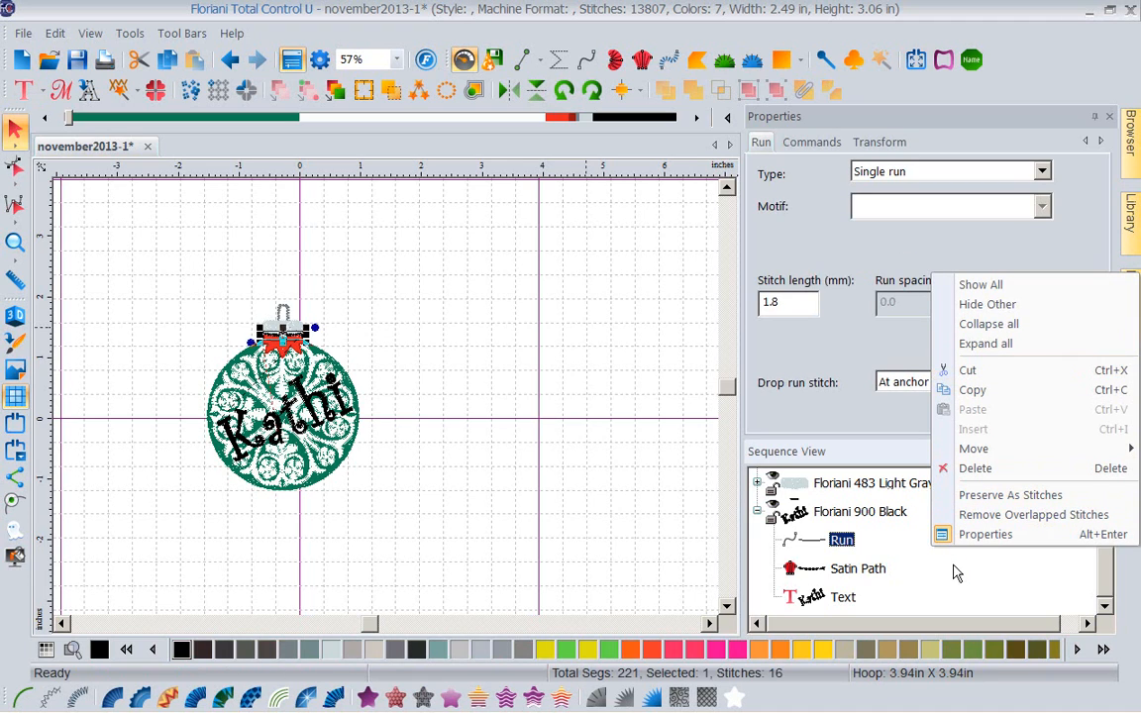
left_click(993, 325)
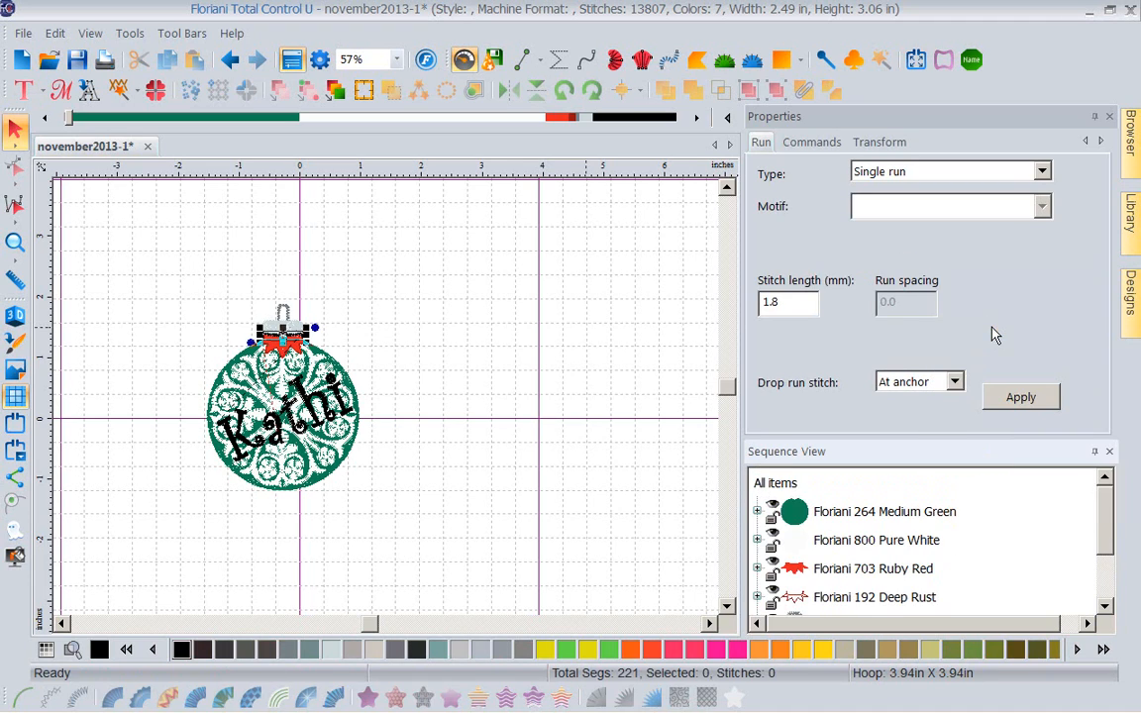
left_click(1102, 562)
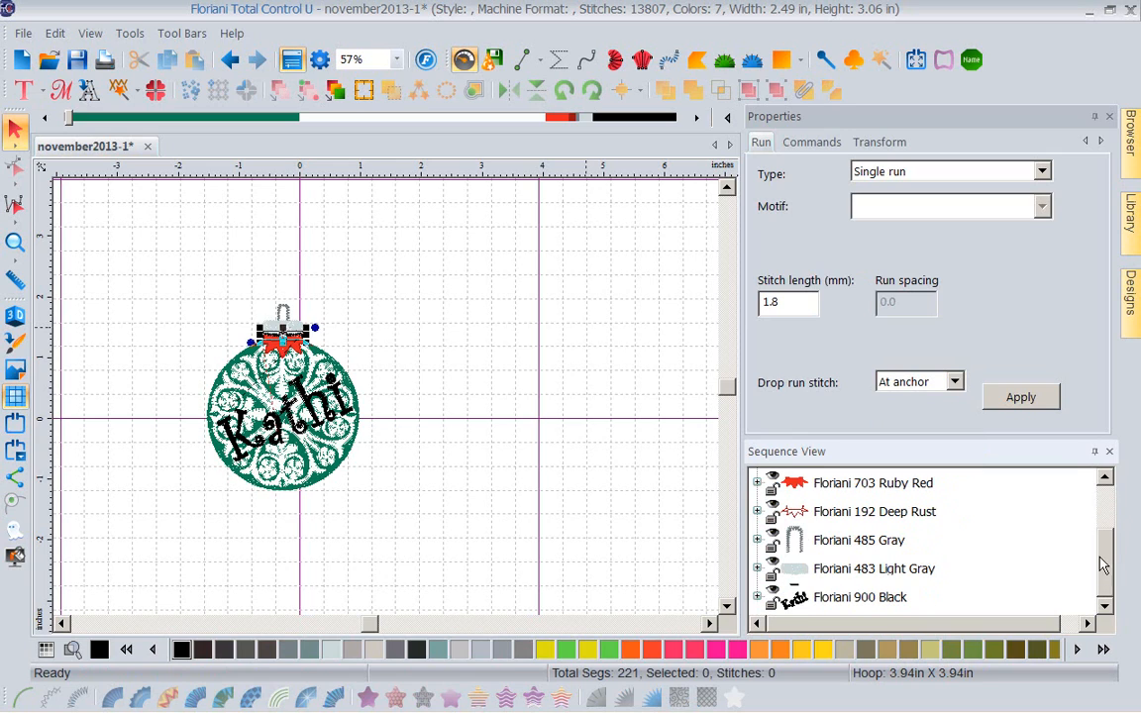
left_click(849, 599)
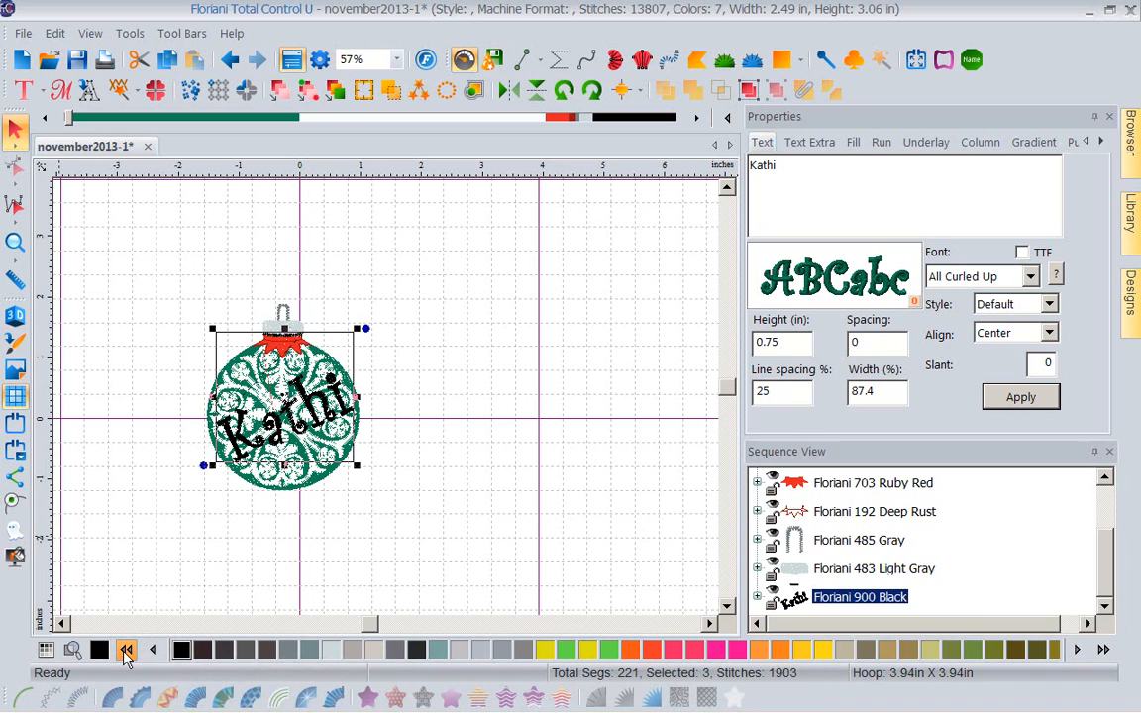
Browse backward through the thread palette for a new color for the black lettering group.
left_click(126, 650)
left_click(126, 651)
left_click(126, 651)
left_click(126, 652)
left_click(126, 652)
left_click(126, 651)
left_click(126, 652)
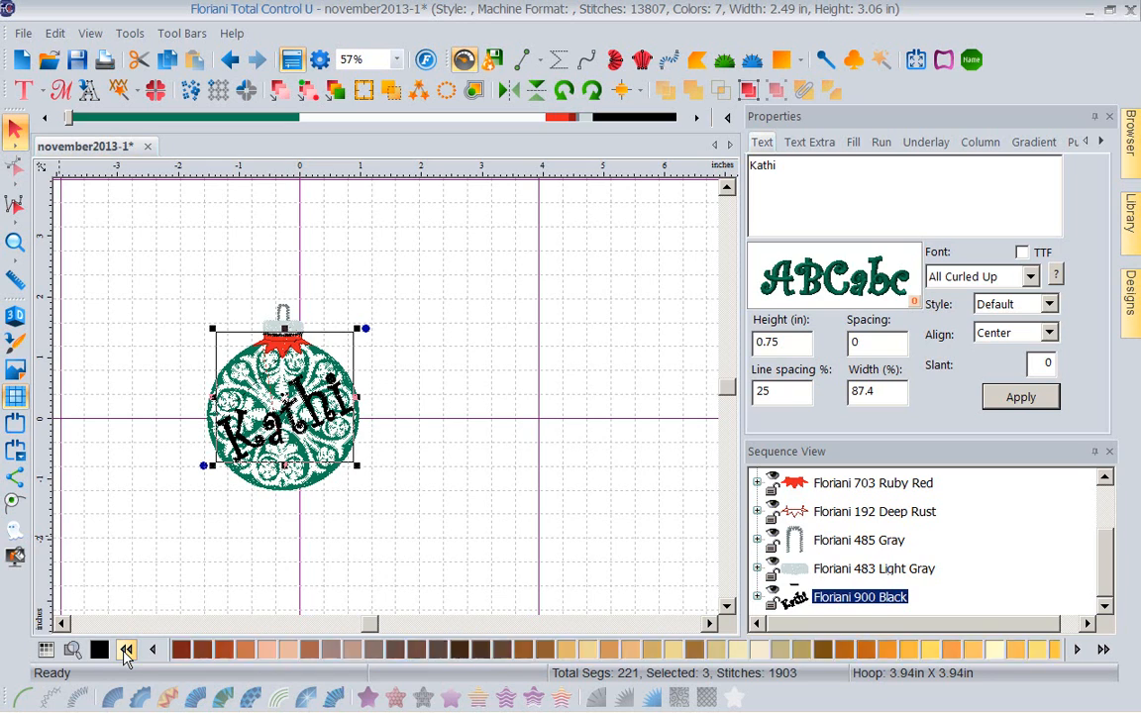
left_click(126, 652)
left_click(126, 651)
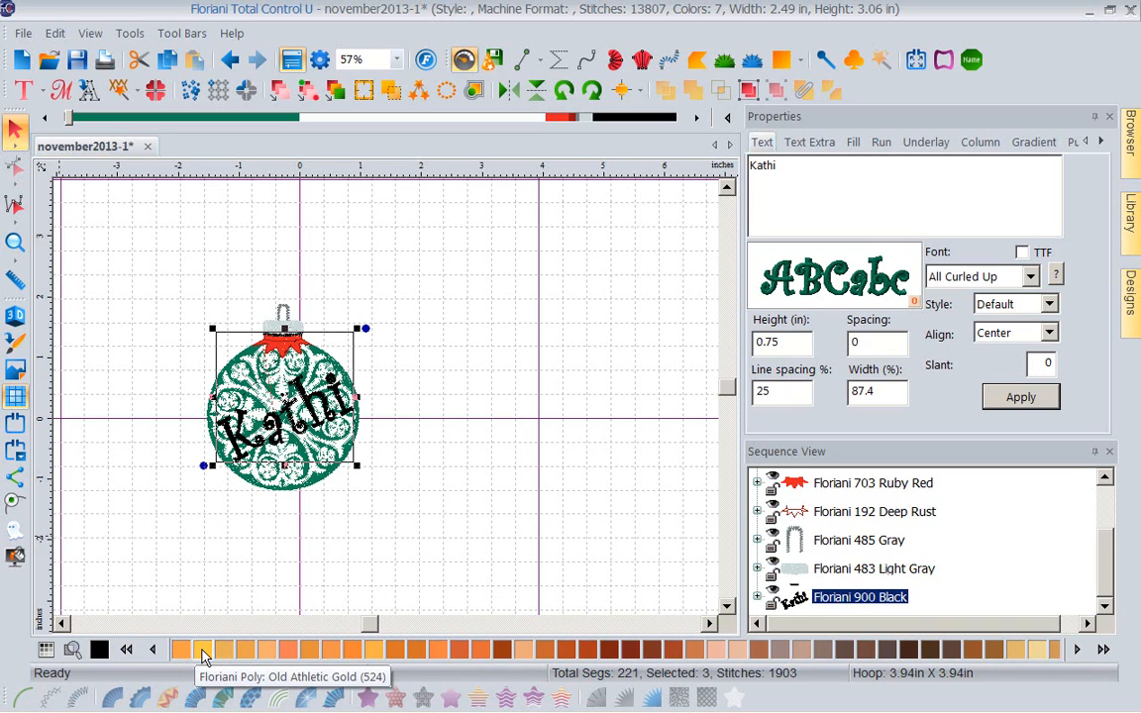
Find thread color 703 in the palette and recolor the selected lettering group to Floriani Poly 703 Ruby Red.
left_click(72, 651)
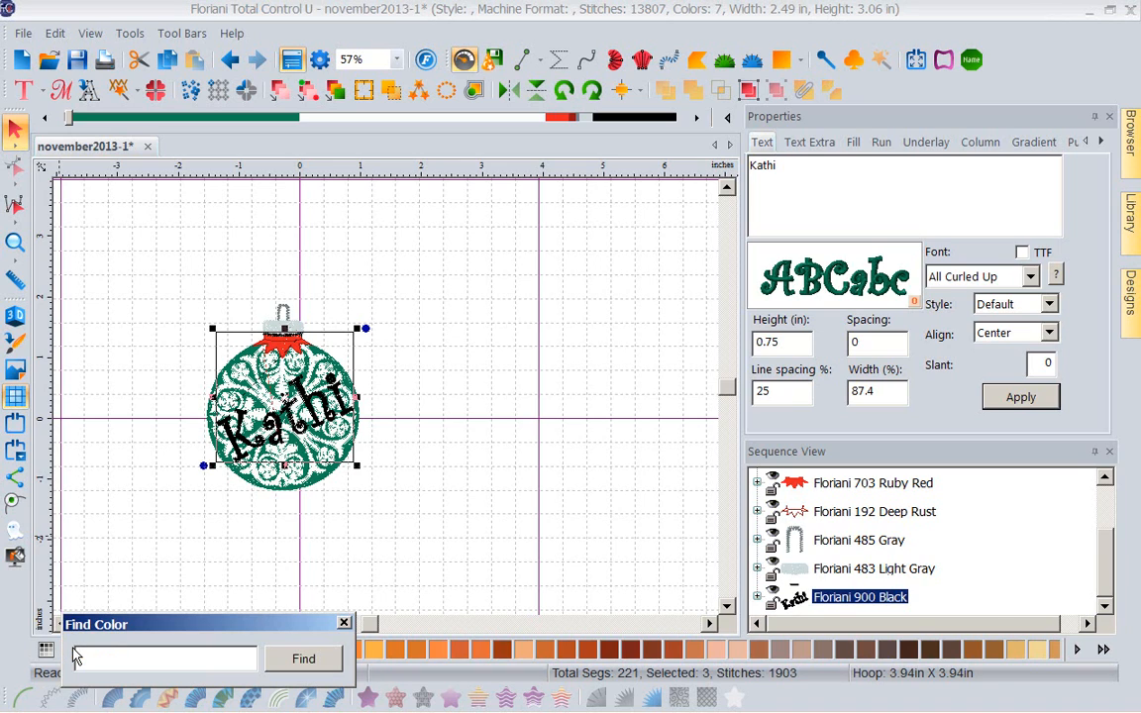
type("703")
left_click(315, 663)
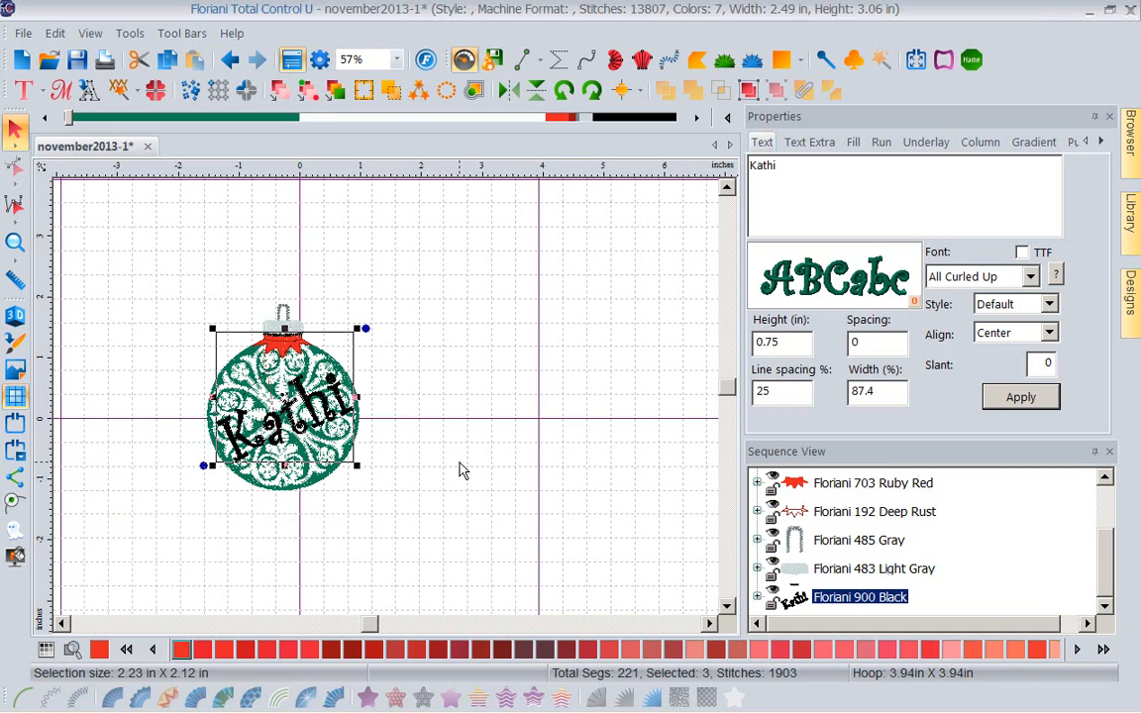
left_click(183, 652)
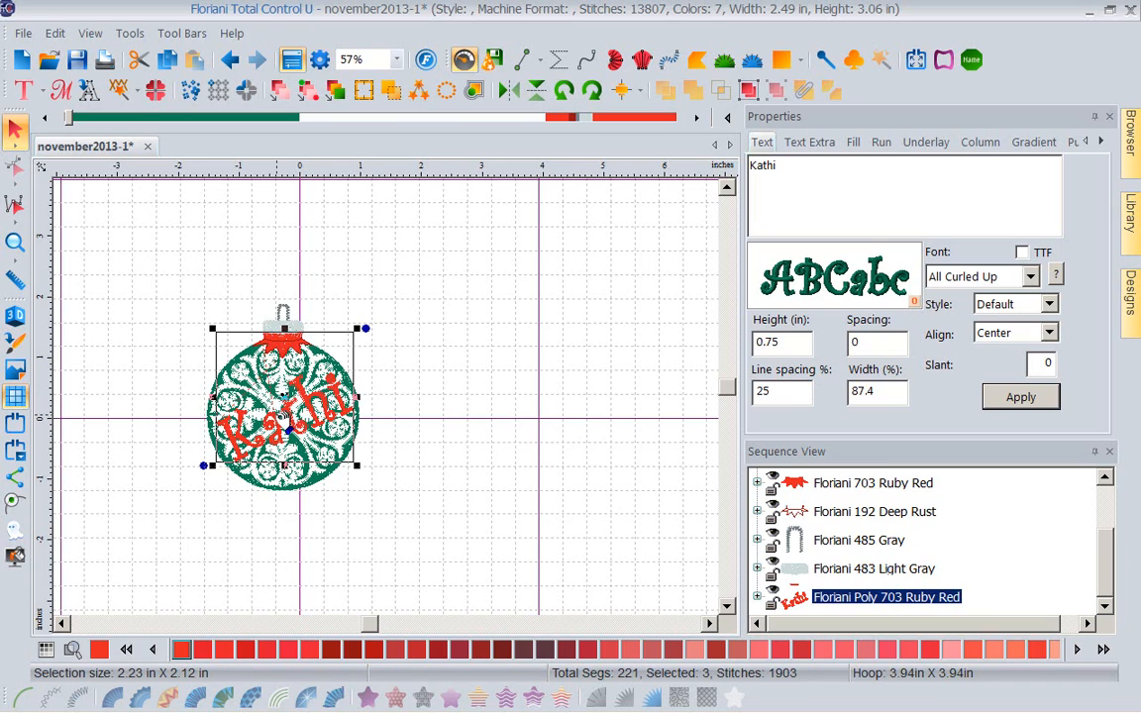
Remove the overlapped stitches beneath the selected lettering with an allowed overlap distance of 0.3 mm.
right_click(282, 421)
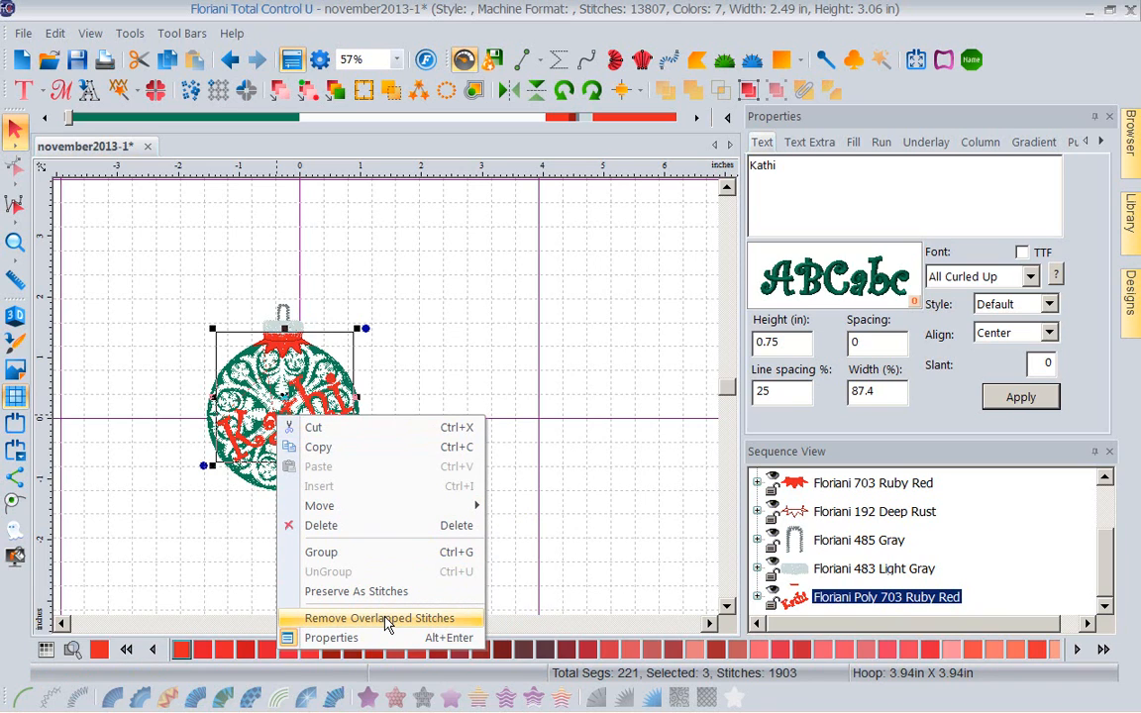
left_click(386, 620)
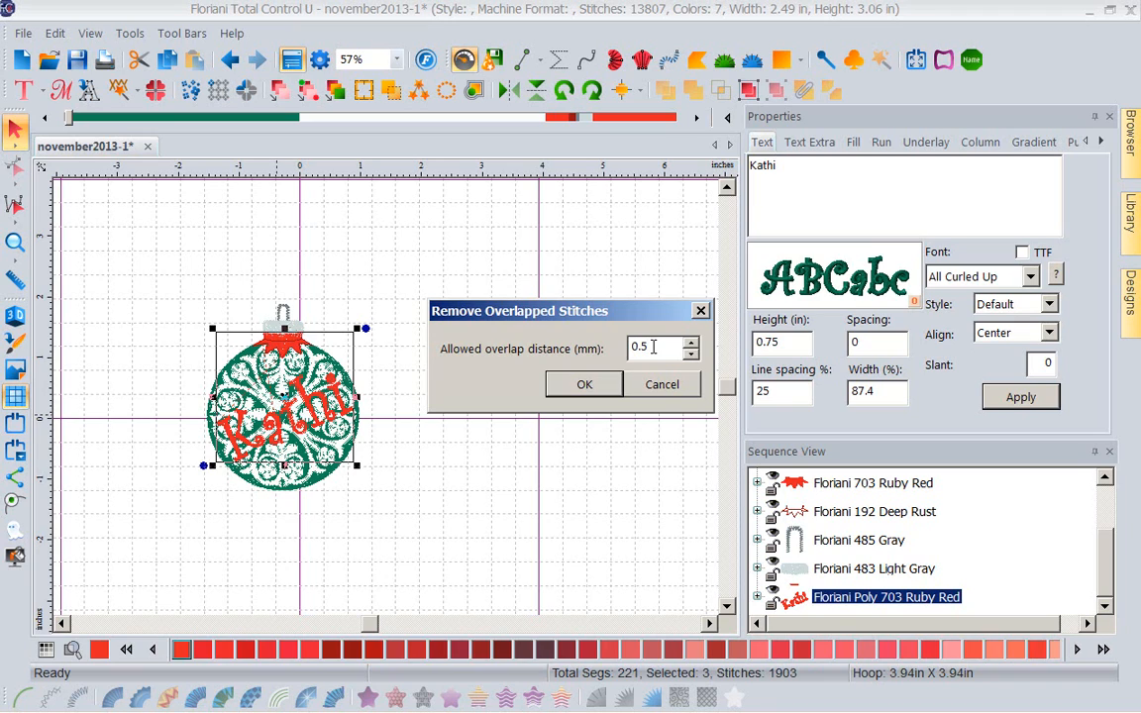
key("BackSpace")
type("3")
left_click(592, 390)
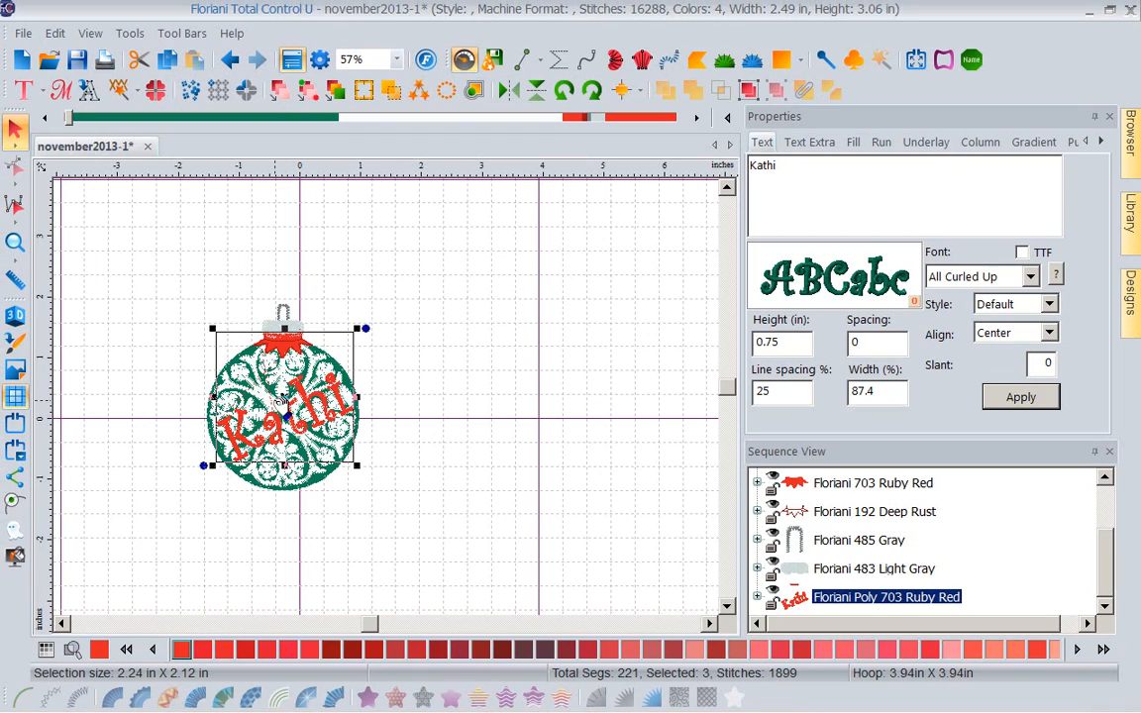
Move the lettering aside to inspect the ornament stitching underneath up close, and undo the move.
left_click_drag(285, 396, 393, 378)
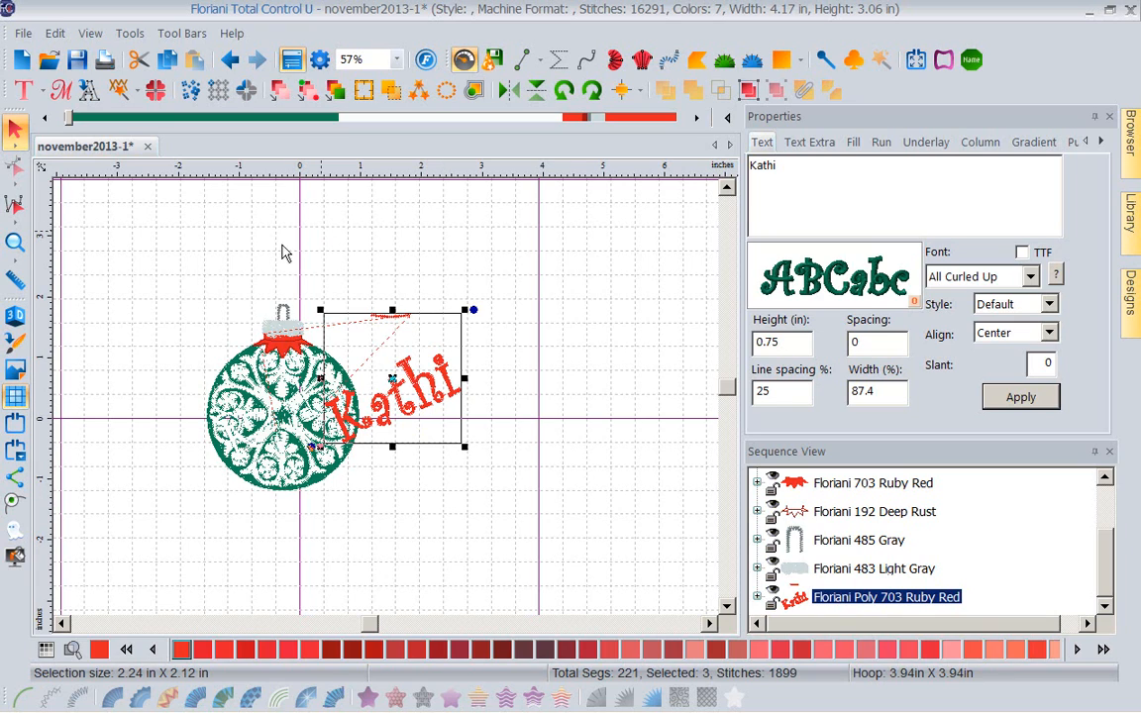
left_click(15, 242)
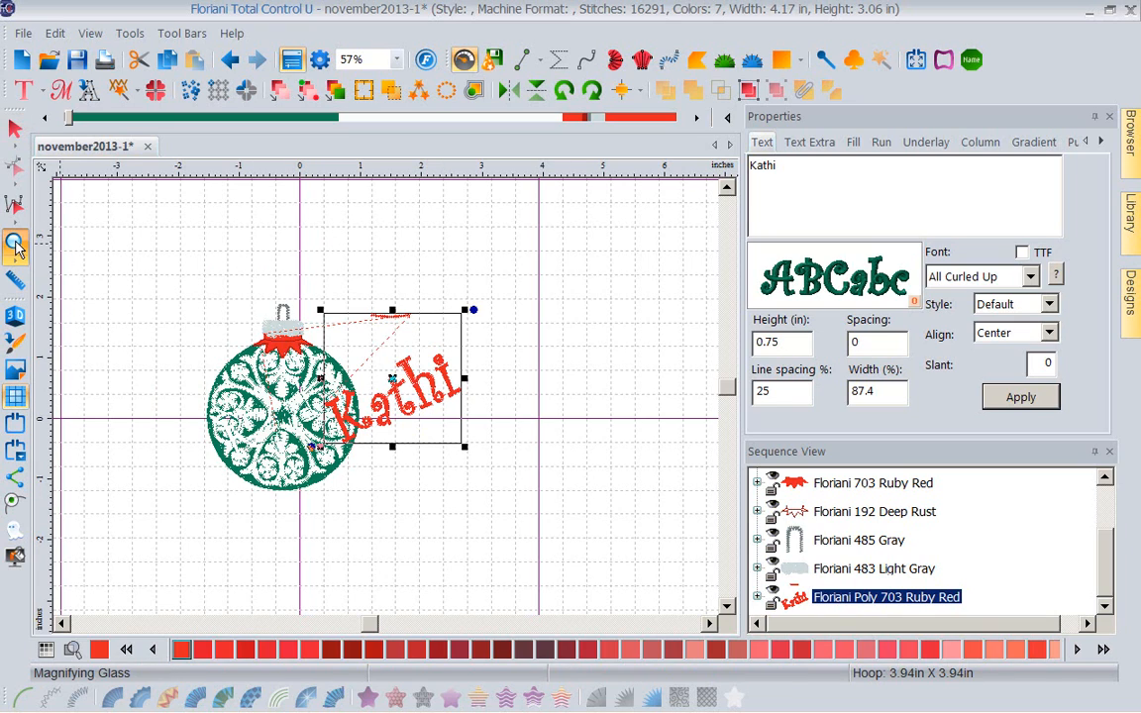
left_click_drag(217, 413, 254, 449)
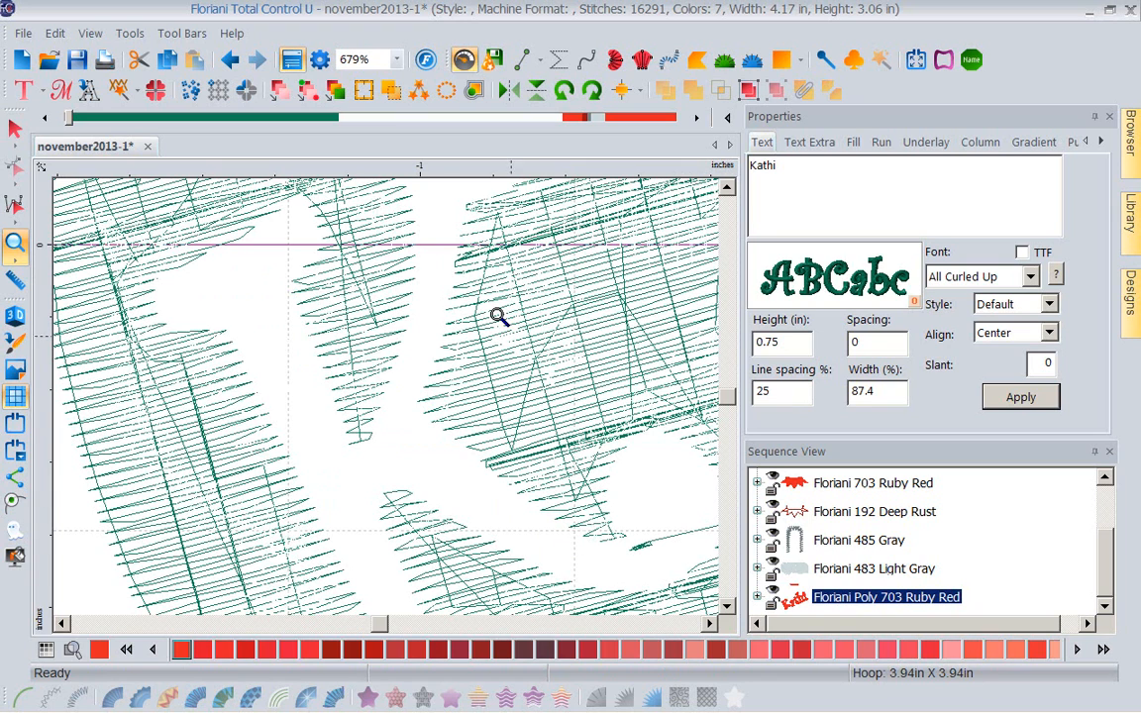
left_click(396, 60)
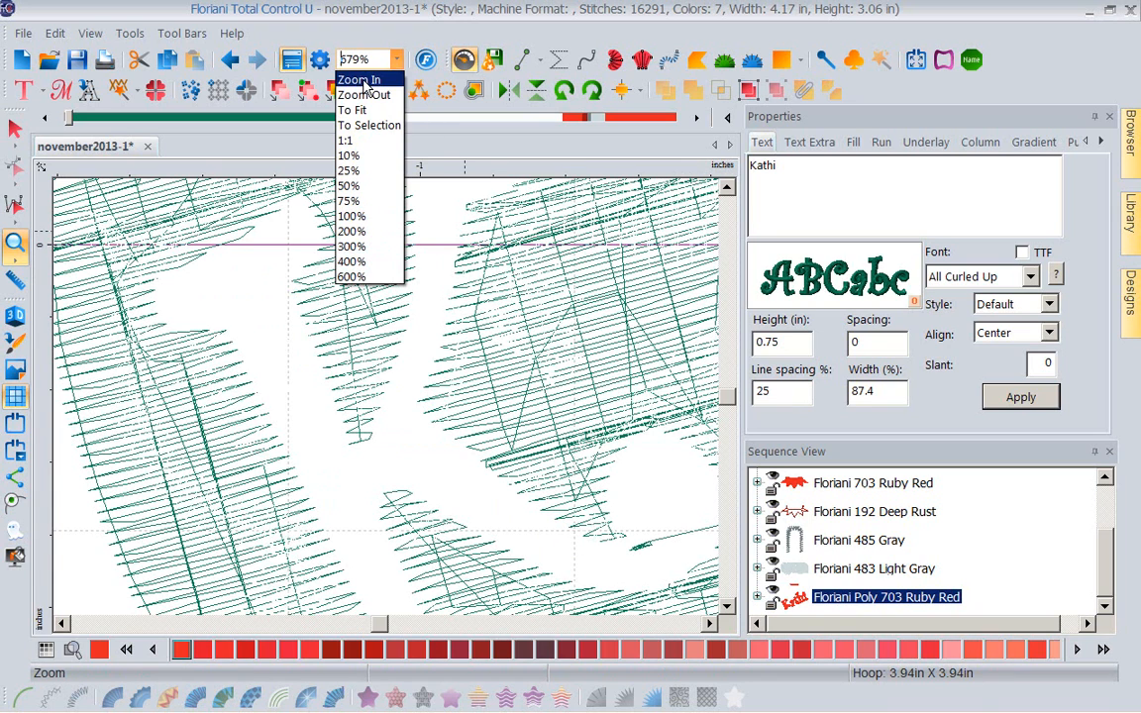
left_click(367, 113)
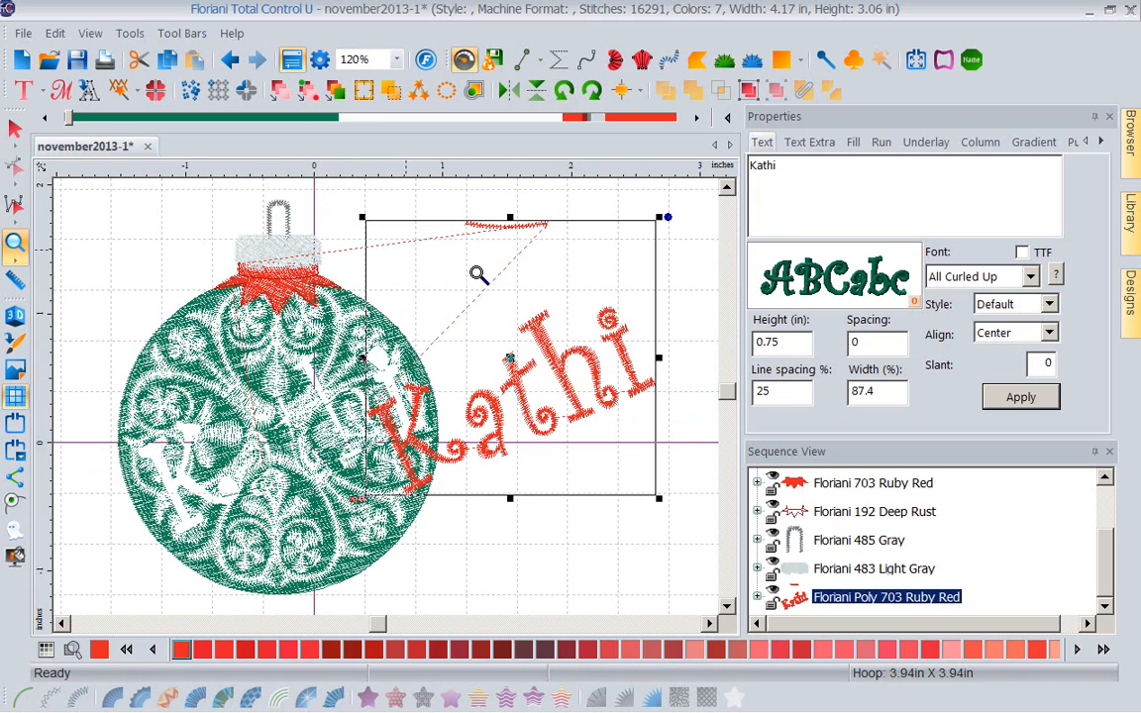
left_click(229, 61)
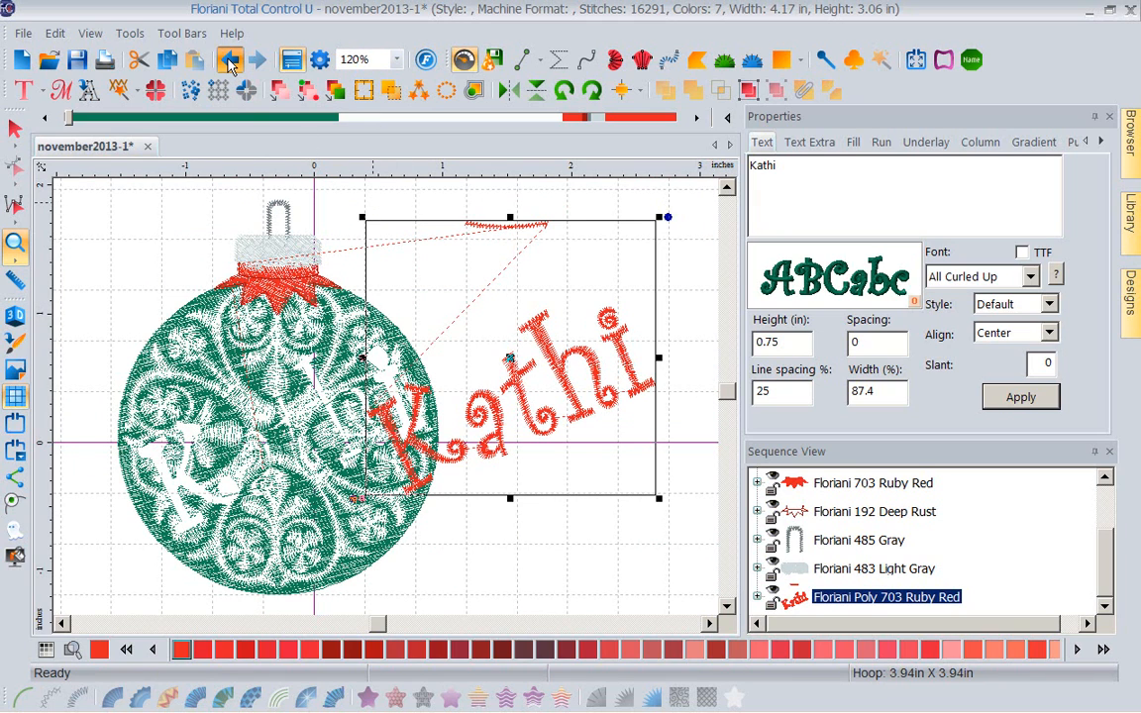
left_click(229, 61)
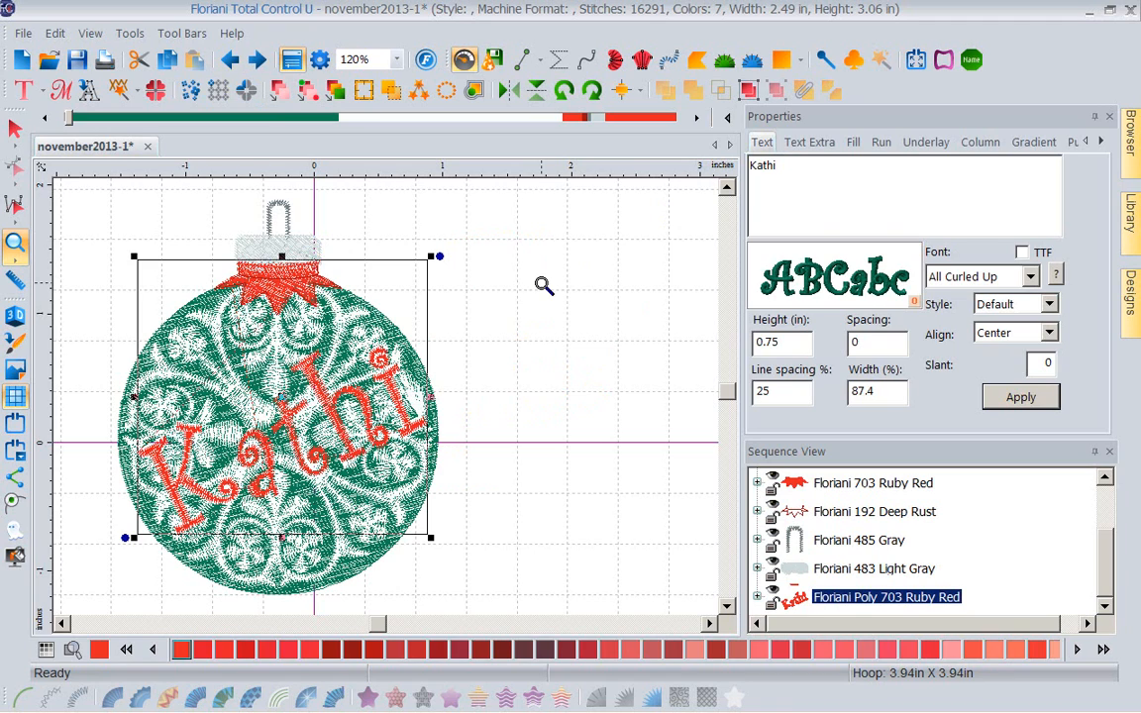
Start saving a copy in the November2013 folder, naming it Wine Charm followed by the person's first name.
left_click(23, 35)
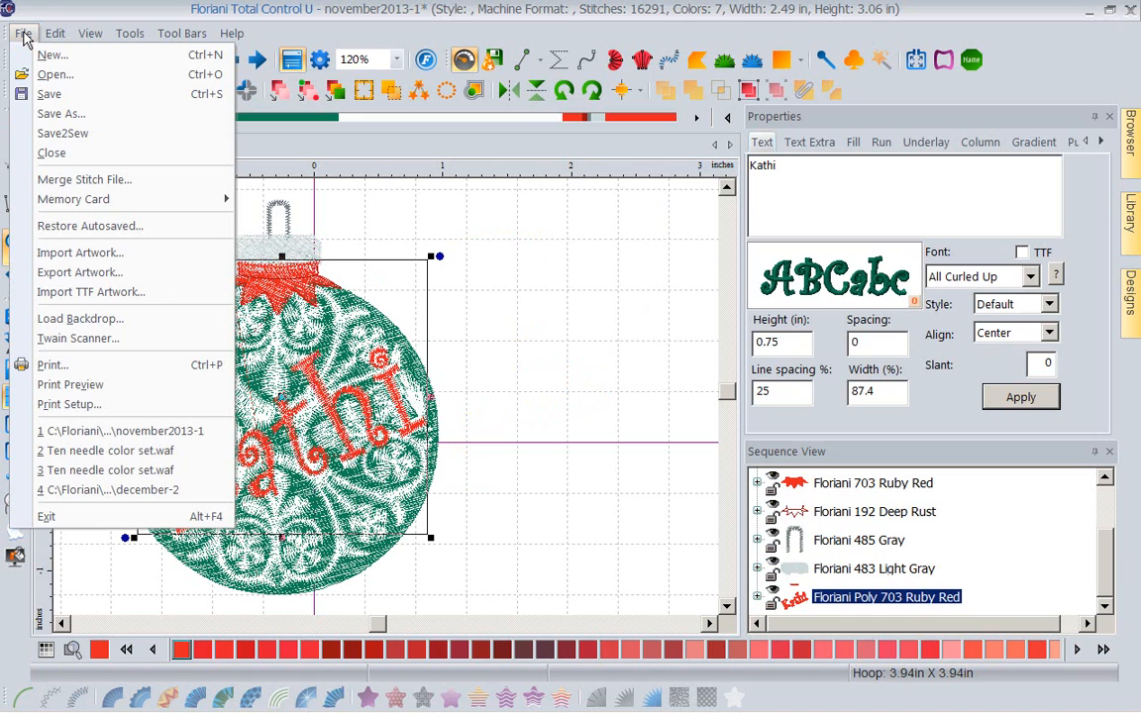
left_click(45, 115)
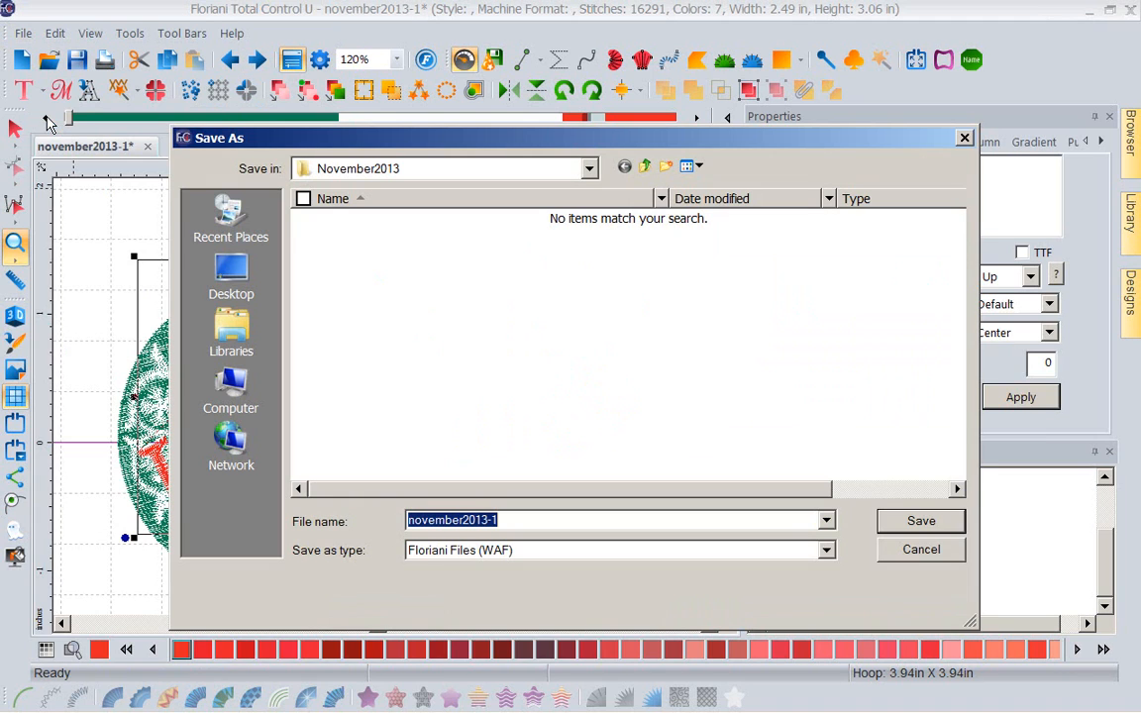
left_click(588, 168)
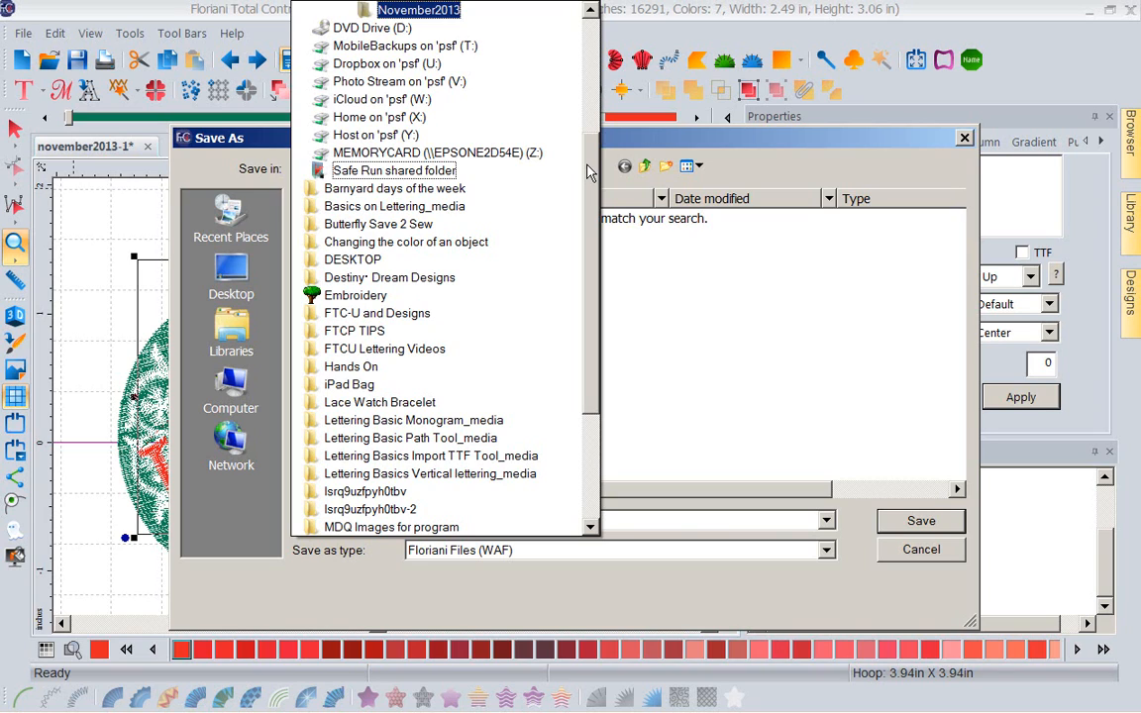
left_click(662, 301)
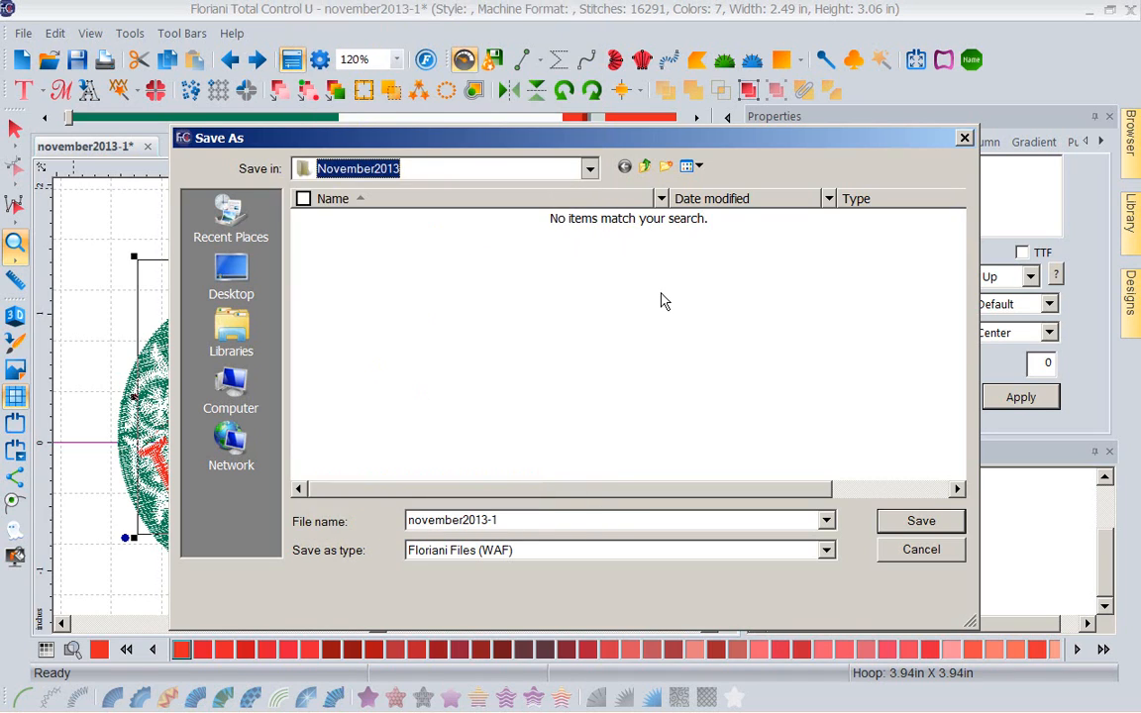
left_click(513, 520)
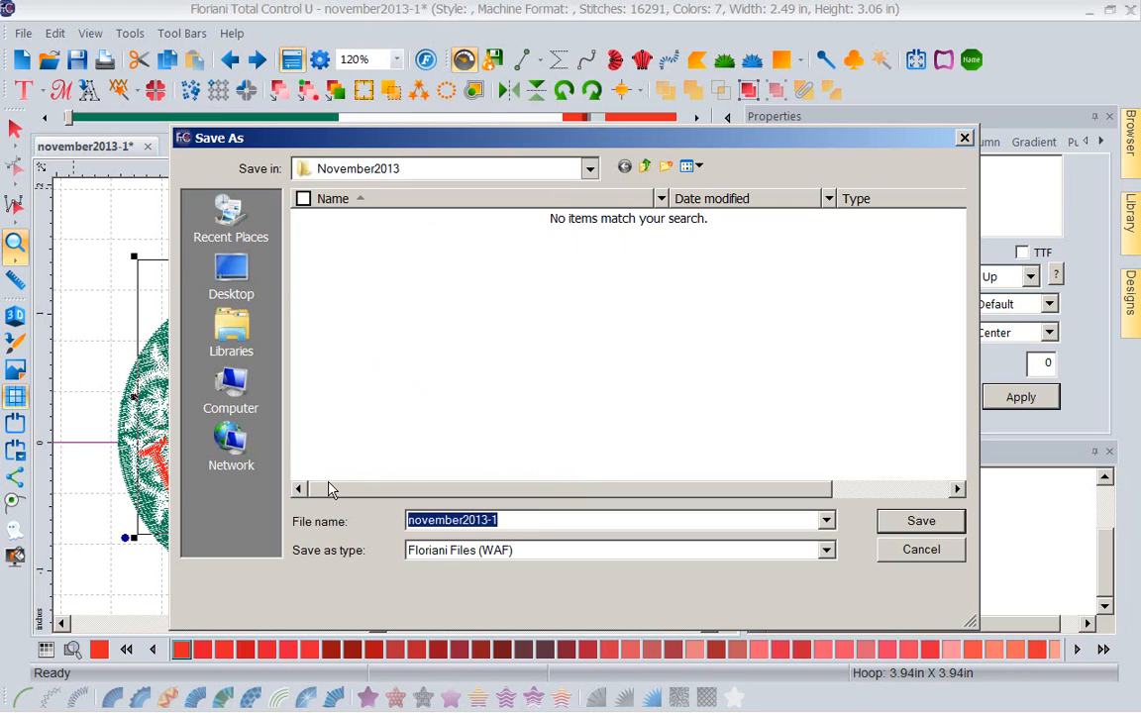
type("Wine Che")
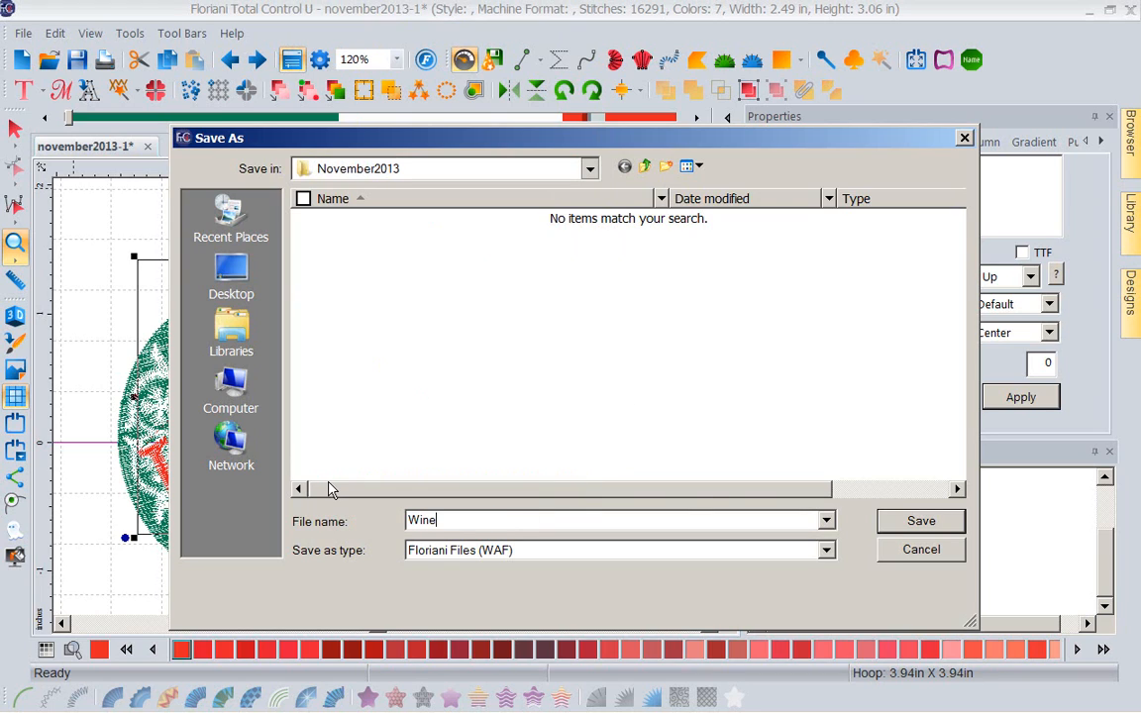
key("BackSpace")
type("rm")
key("BackSpace")
key("BackSpace")
type("arm Kathi")
Choose the Baby Lock/Brother/Bernina (PES v6) file type for the copy, and dismiss the save dialog without saving.
left_click(826, 551)
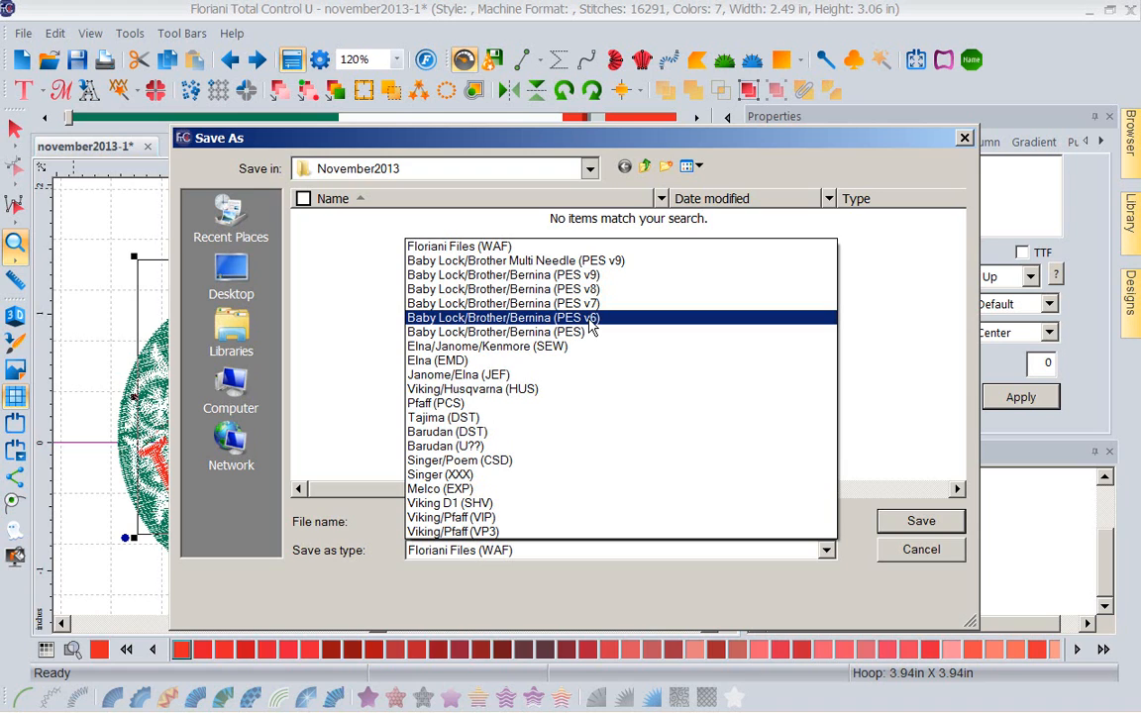
left_click(592, 319)
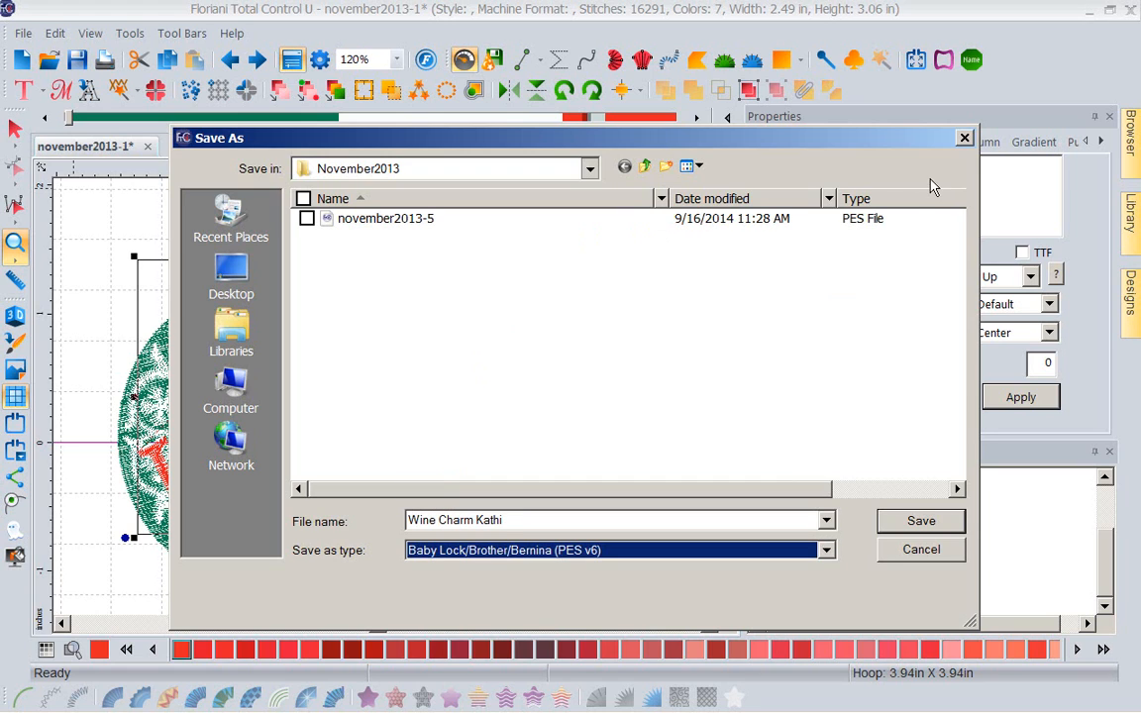
left_click_drag(899, 142, 567, 135)
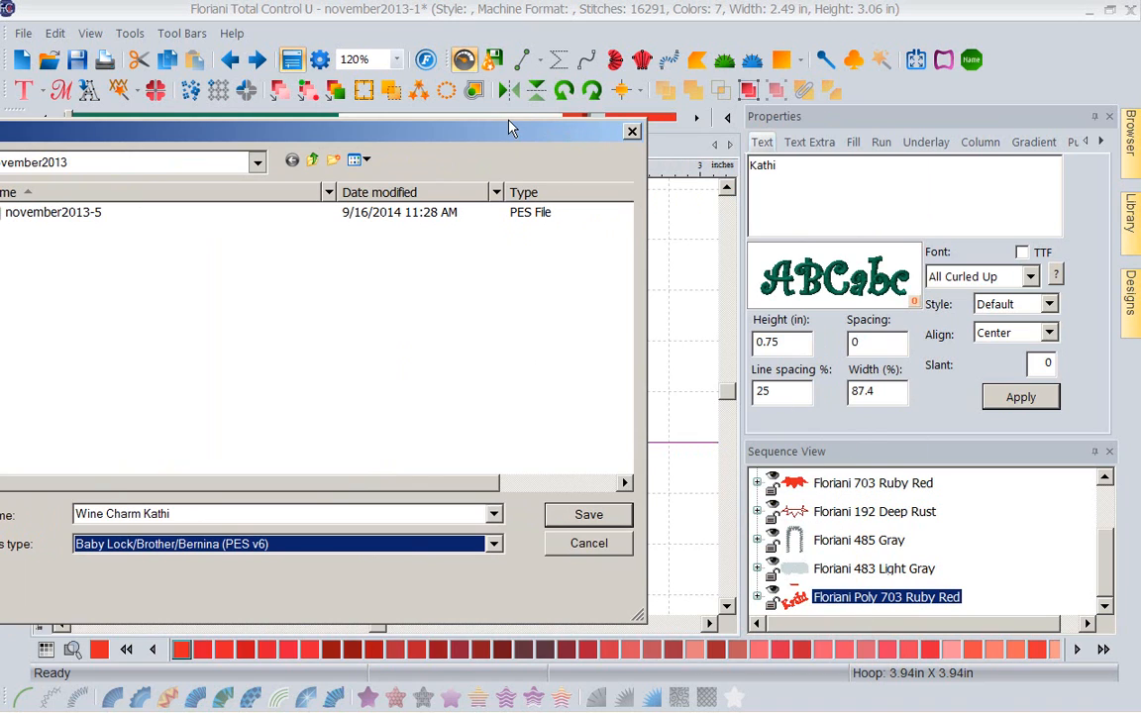
left_click_drag(541, 131, 805, 100)
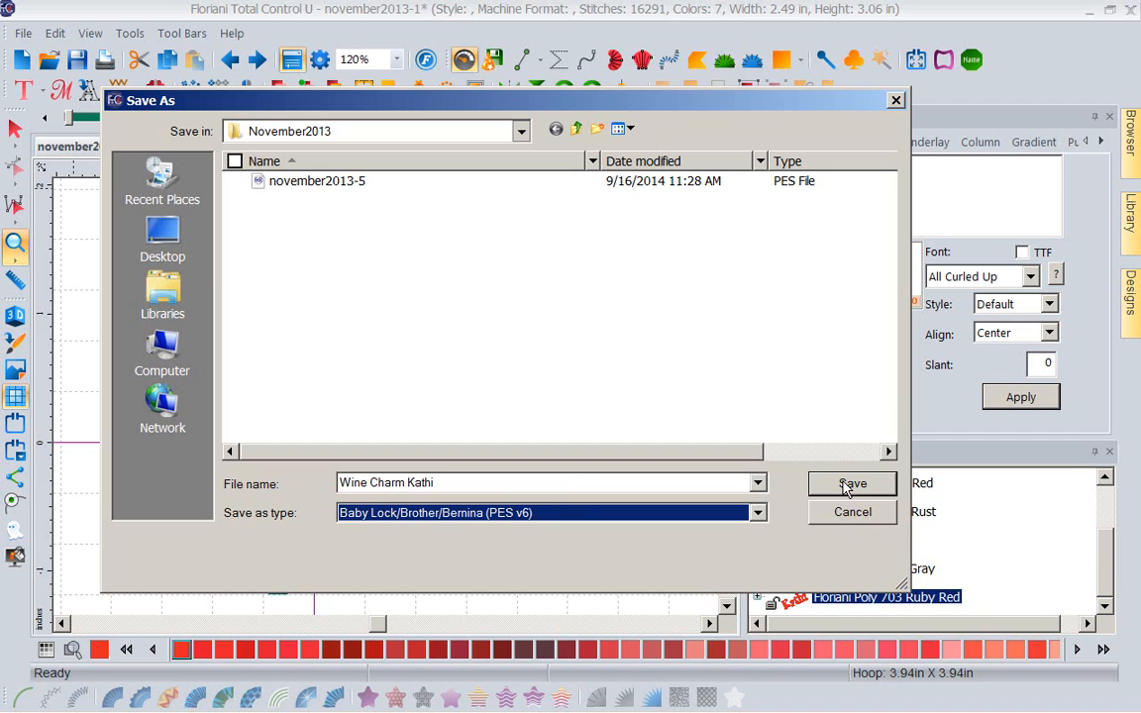
left_click(896, 100)
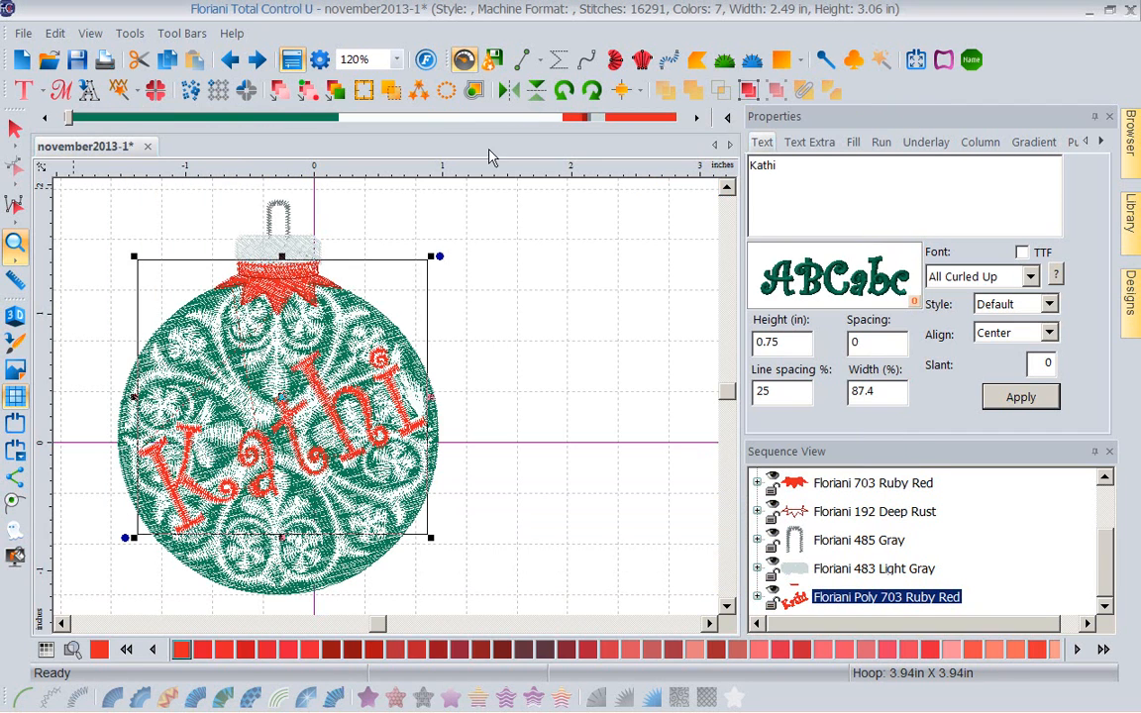
Preview the printed design worksheet through to its color analysis page and close the preview.
left_click(24, 33)
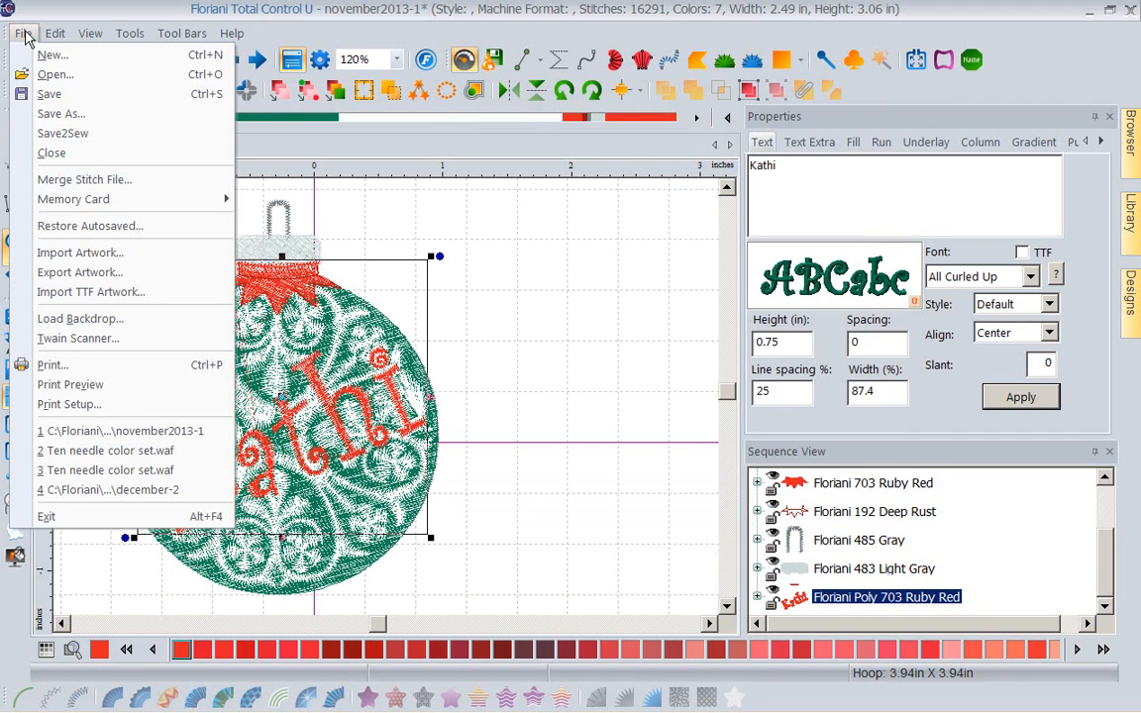
left_click(69, 384)
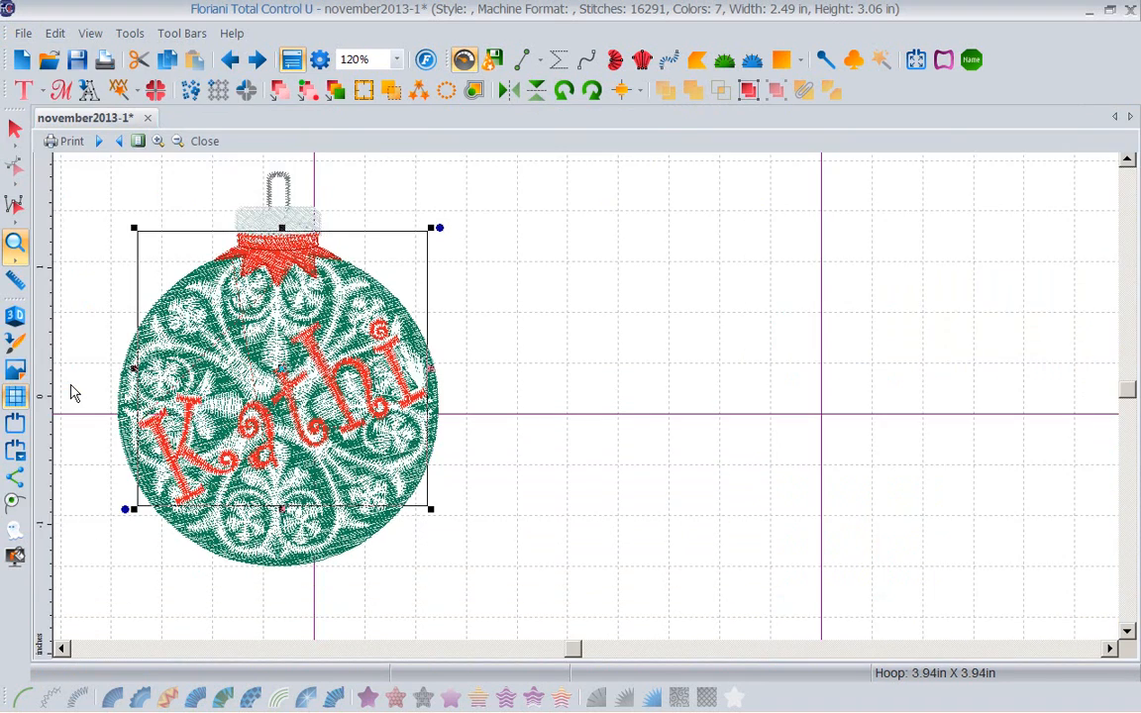
left_click(99, 142)
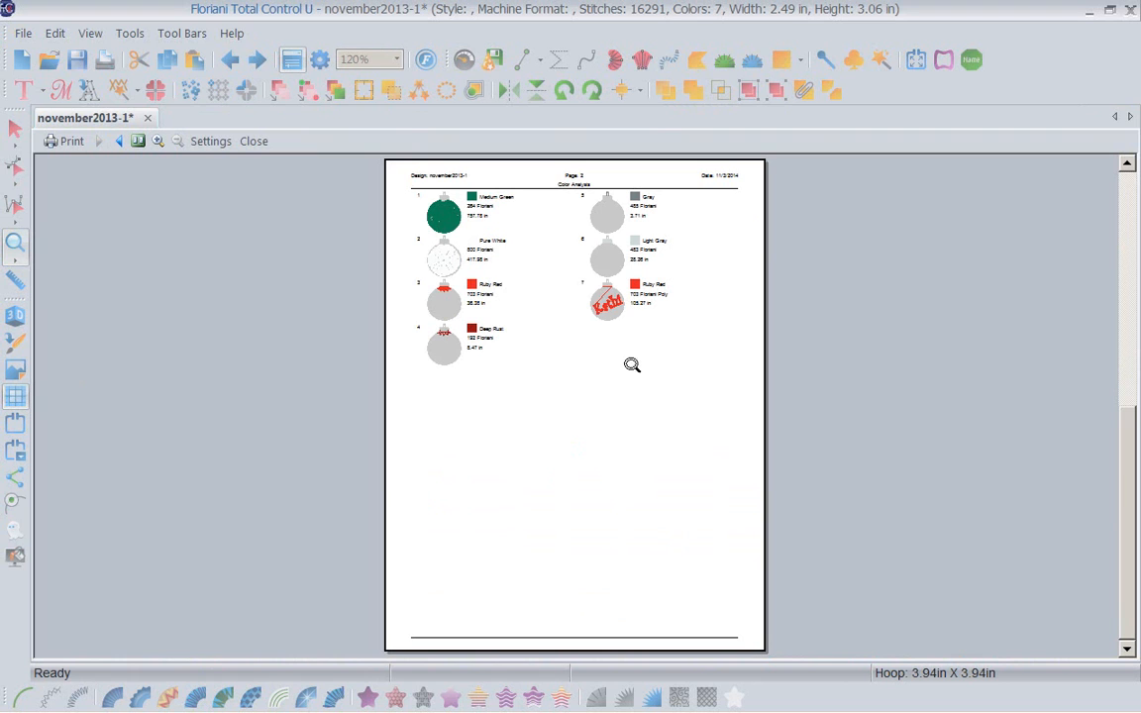
left_click(254, 141)
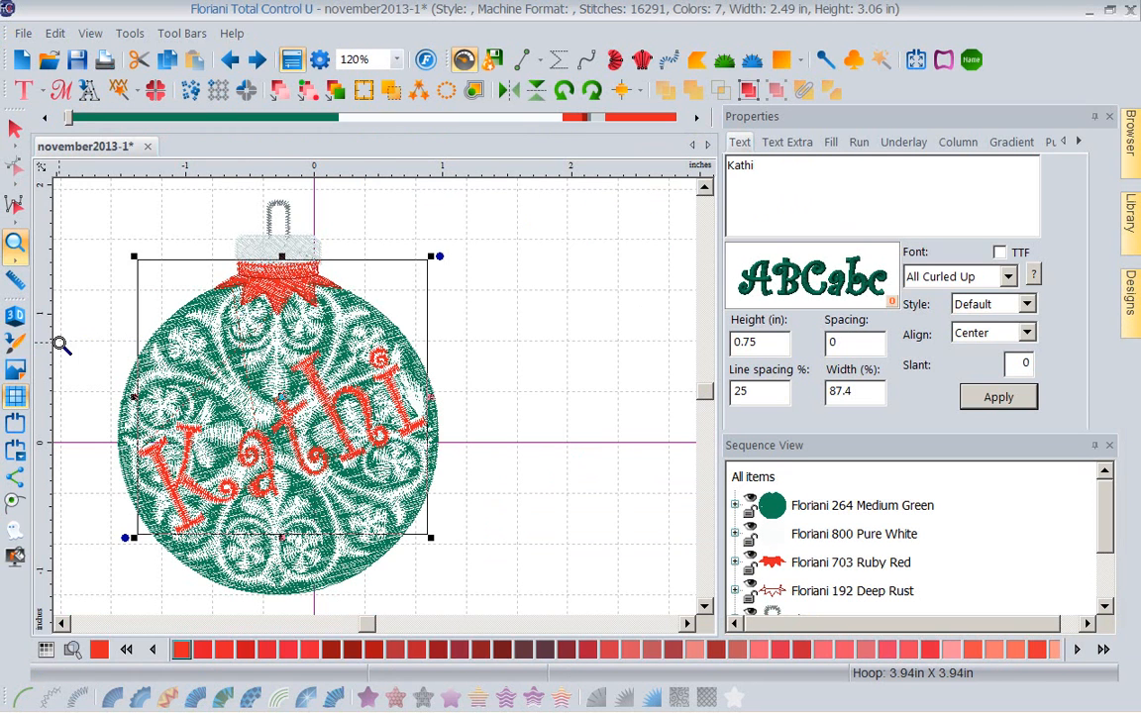
Display the finished ornament design in 3D stitch view.
left_click(14, 315)
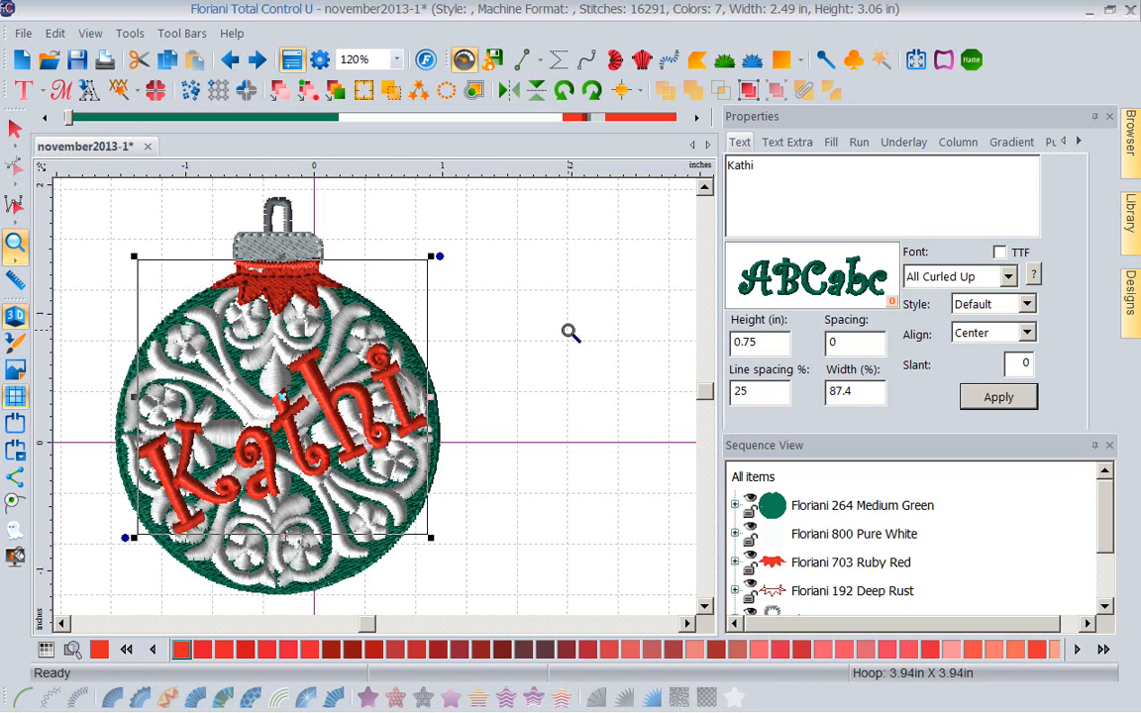